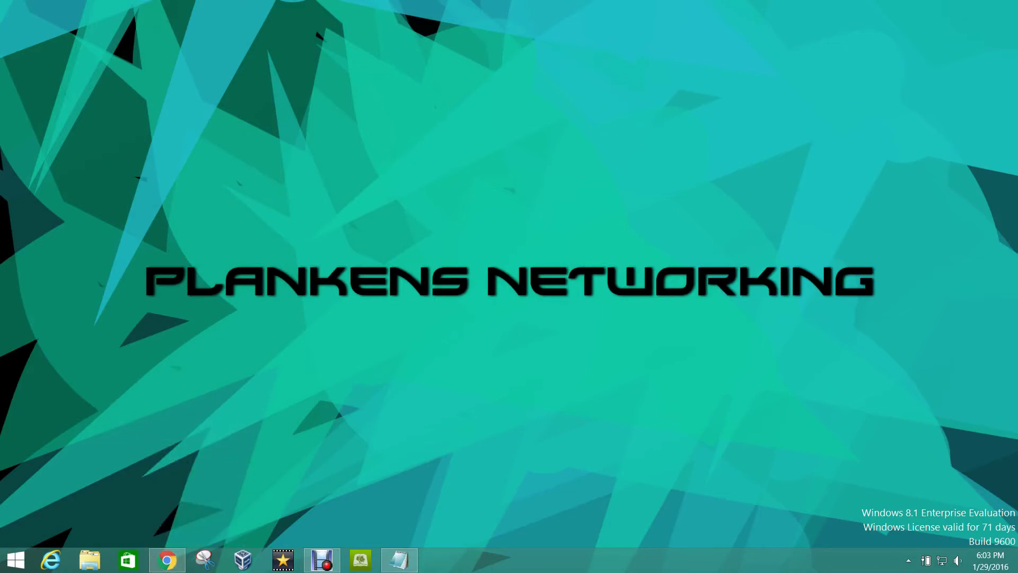
Step: Run mstsc, connect to 192.168.1.50 with the account password, and accept the certificate warning
key("super+r")
type("mstsc")
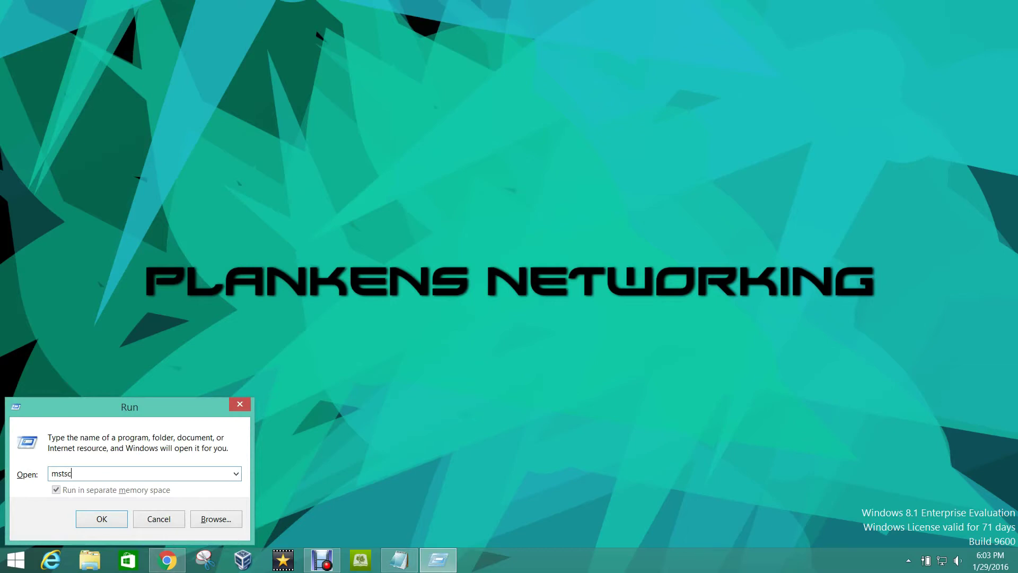
key("Return")
type("192.168.1.50")
key("Return")
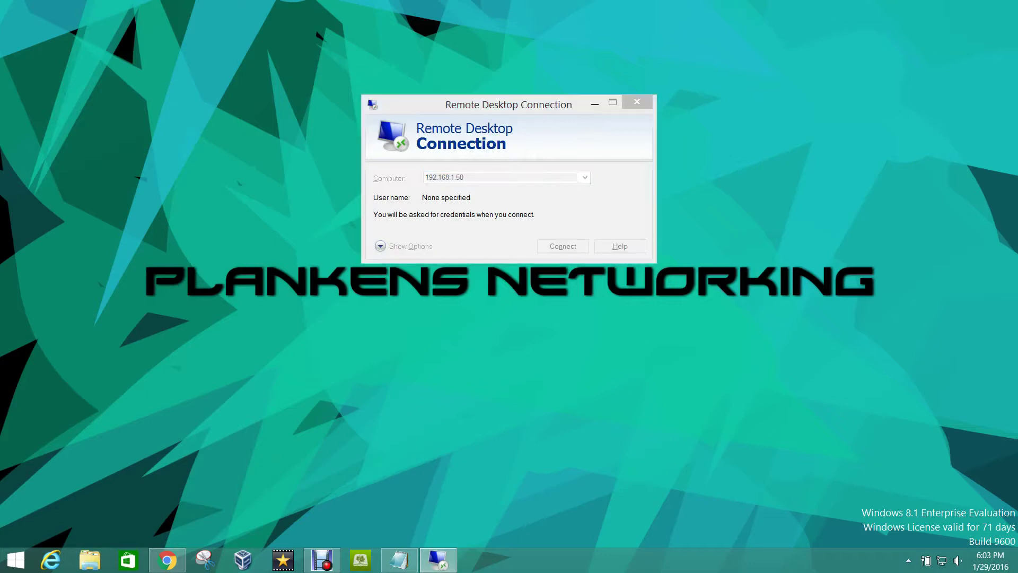
type("*********")
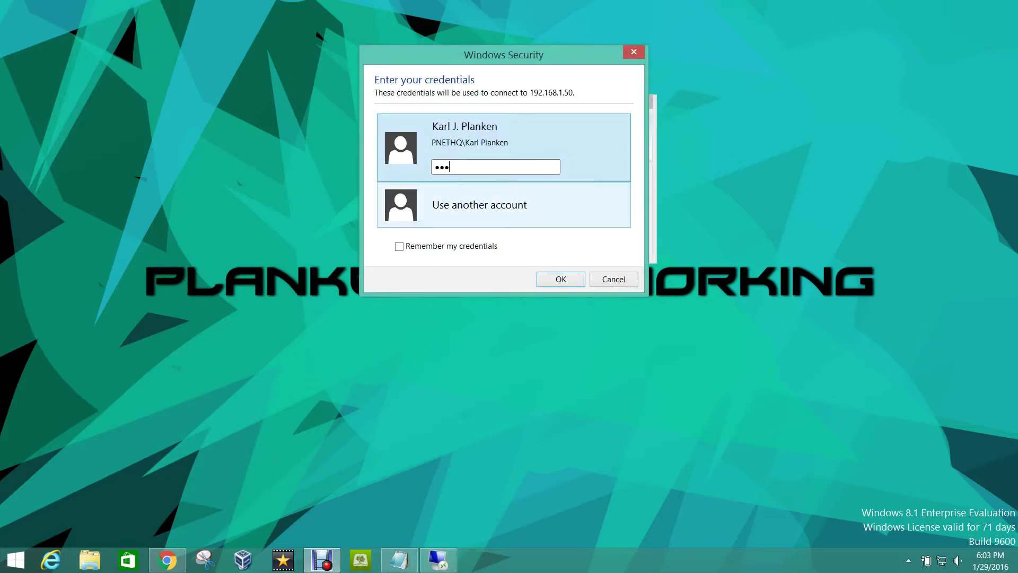
type("***")
key("Return")
key("Left")
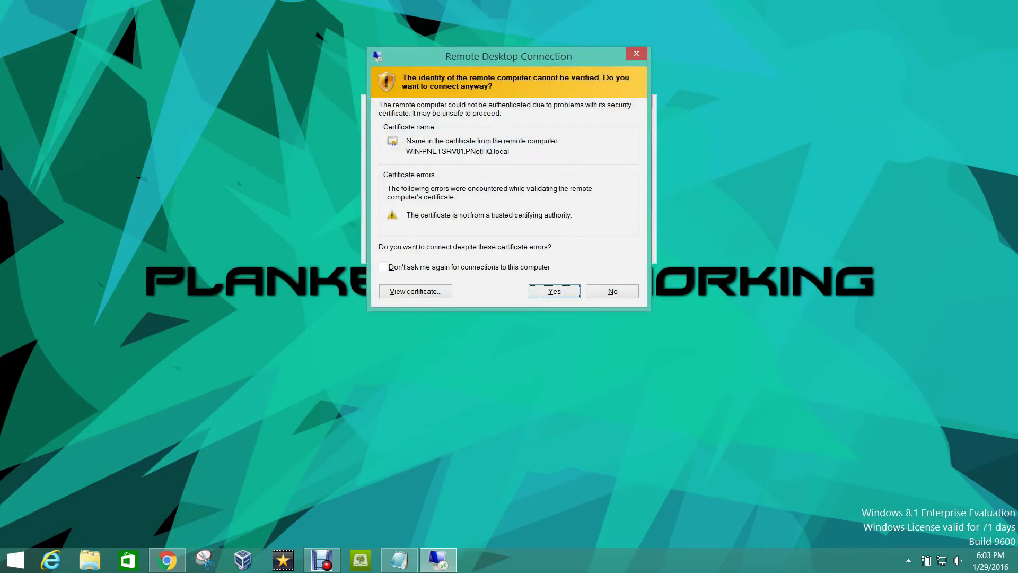
Step: Open the remote session and create a GPO named DW_LogonWarning linked to PNetHQ.local
key("Return")
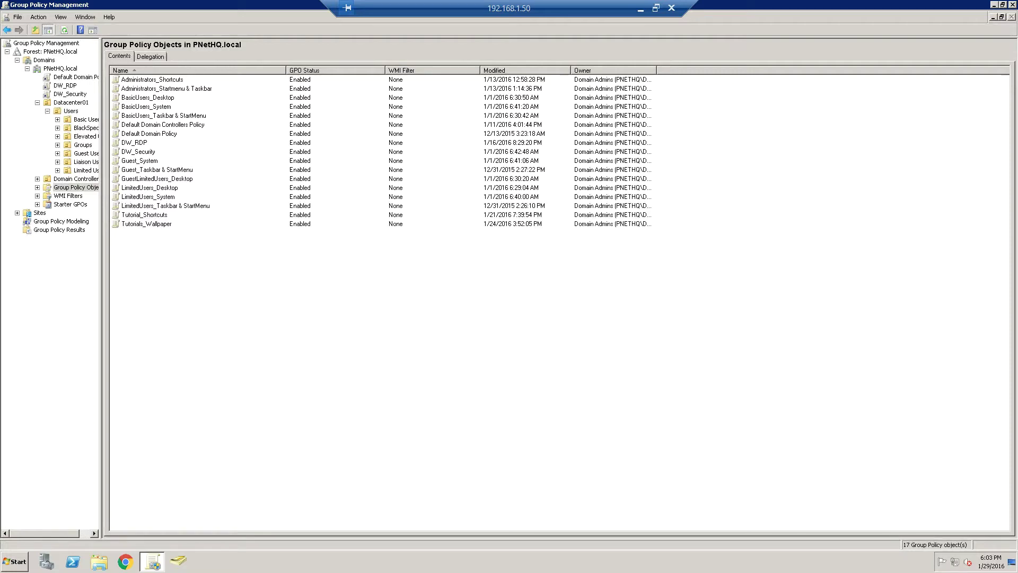
left_click(60, 69)
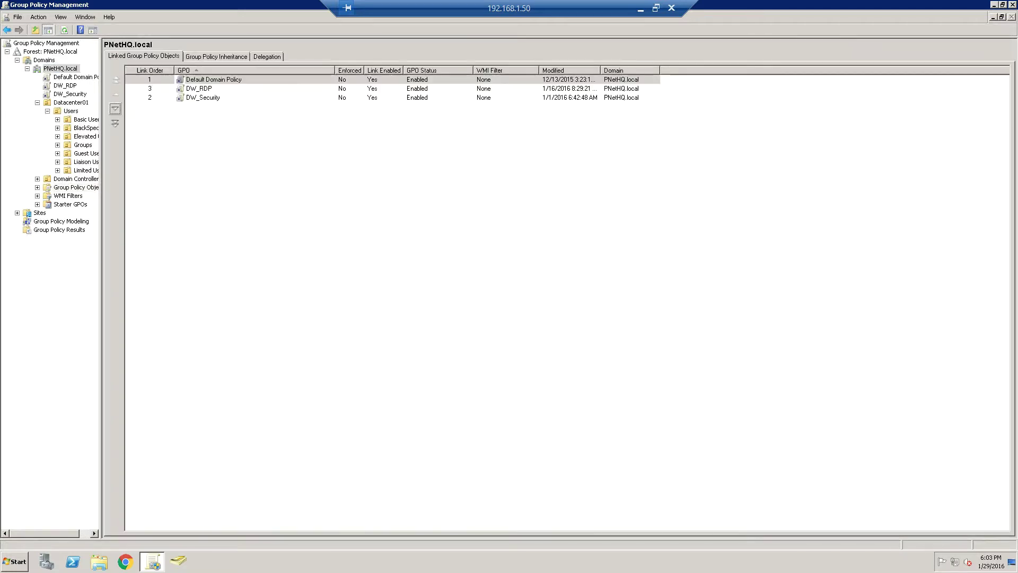
right_click(45, 66)
left_click(106, 74)
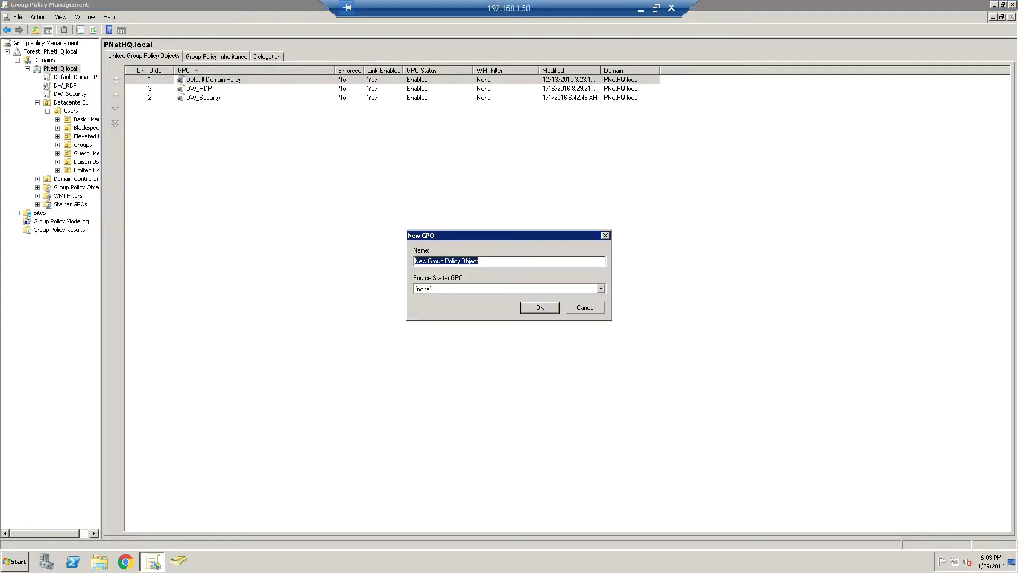
type("DW")
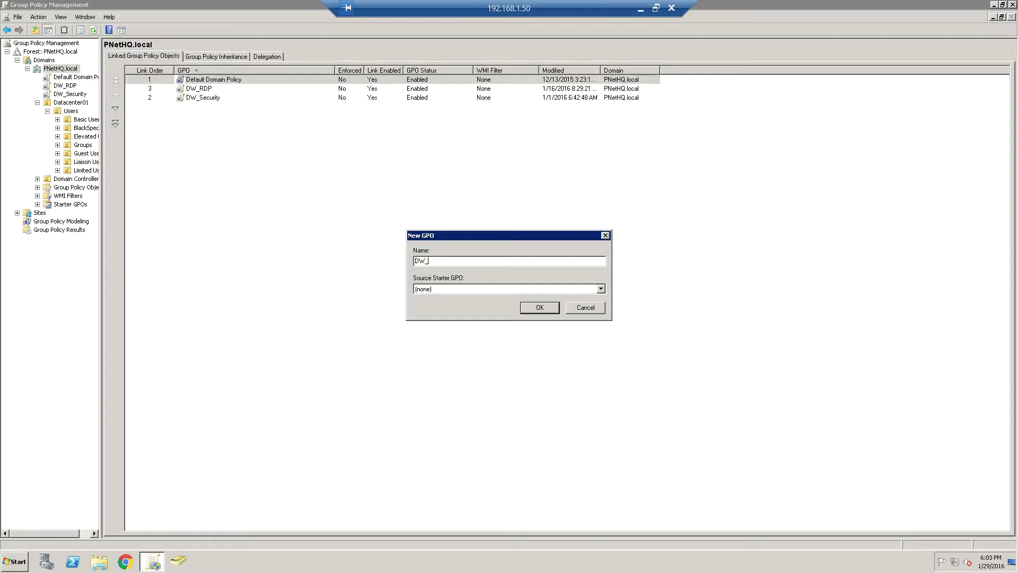
type("_Lognon War")
key("BackSpace")
key("BackSpace")
key("BackSpace")
key("BackSpace")
type("Warning")
key("Return")
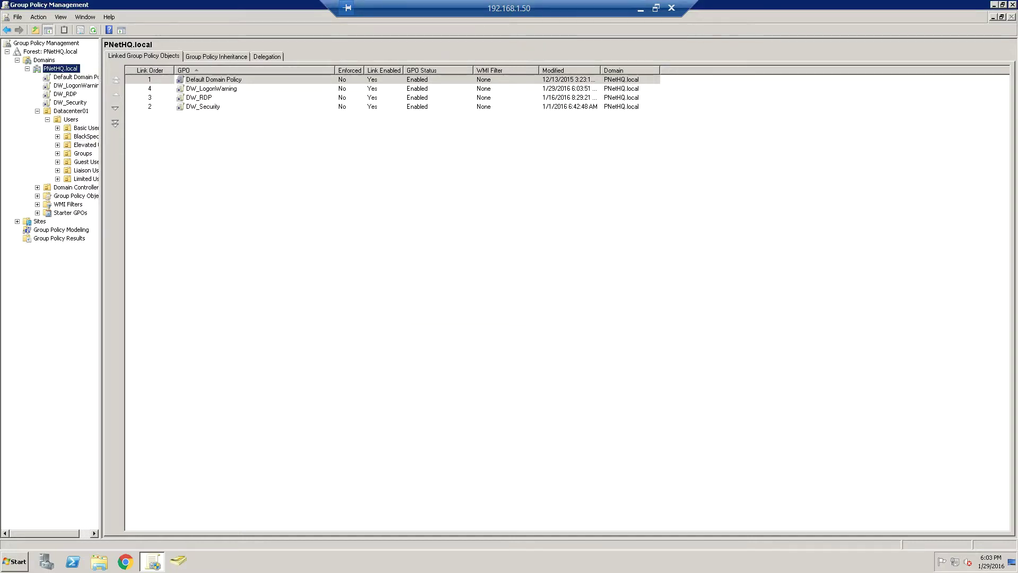
Step: Open DW_LogonWarning for editing and expand Computer Configuration > Policies > Windows Settings
right_click(205, 88)
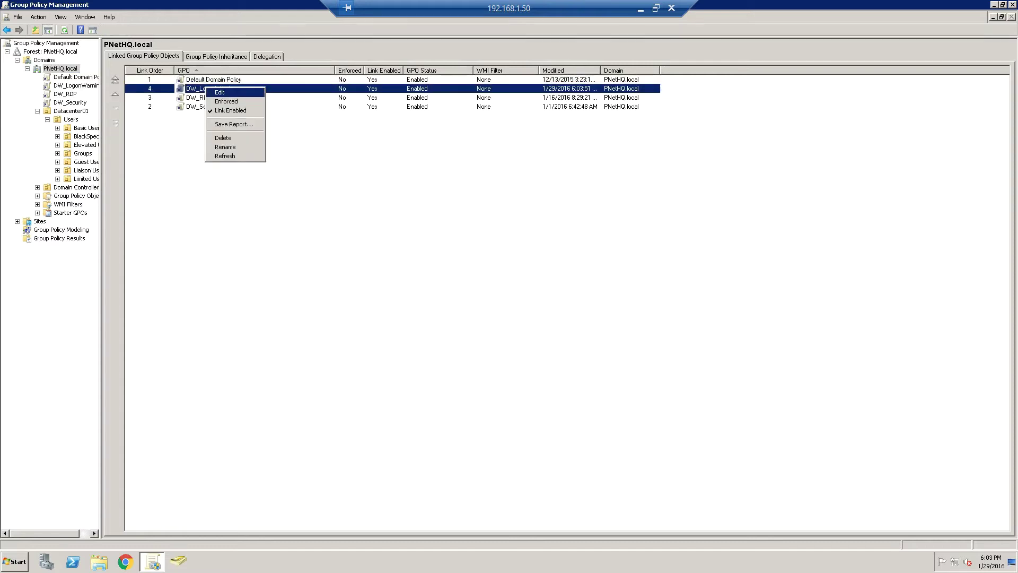
key("Escape")
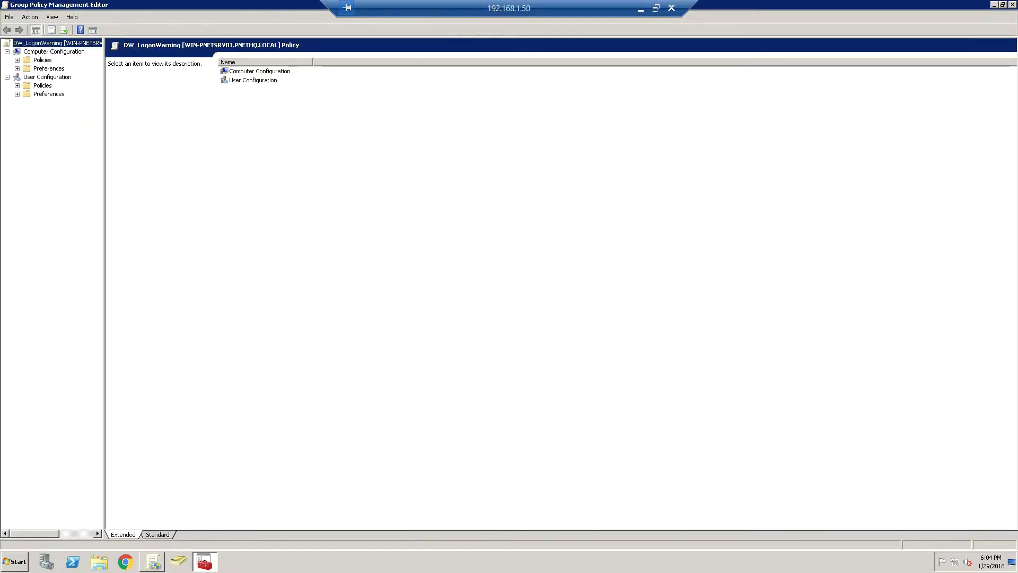
double_click(259, 70)
double_click(238, 71)
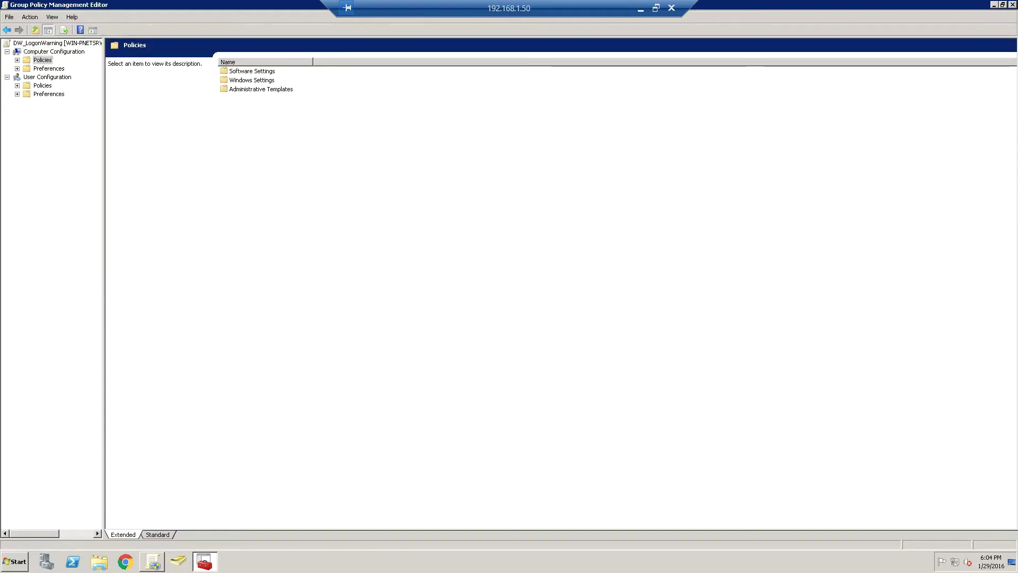
left_click(252, 80)
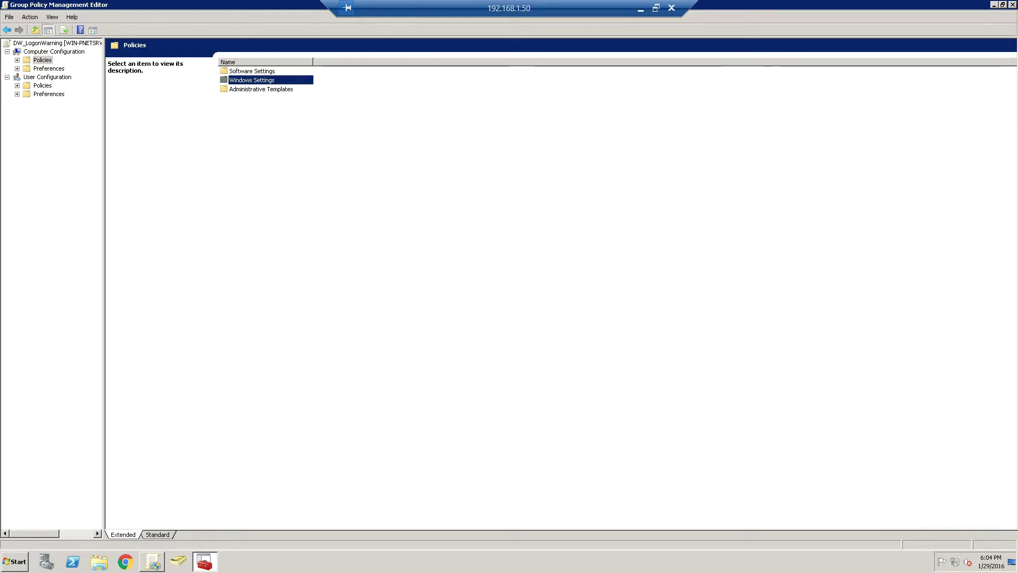
double_click(251, 79)
Step: Navigate through Security Settings and Local Policies to the Security Options list
double_click(251, 79)
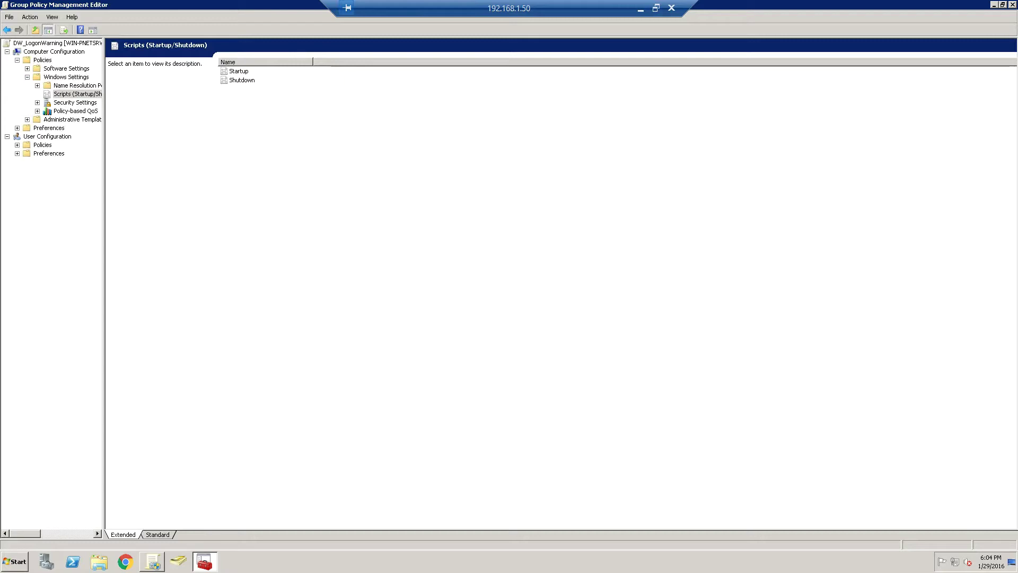
key("BackSpace")
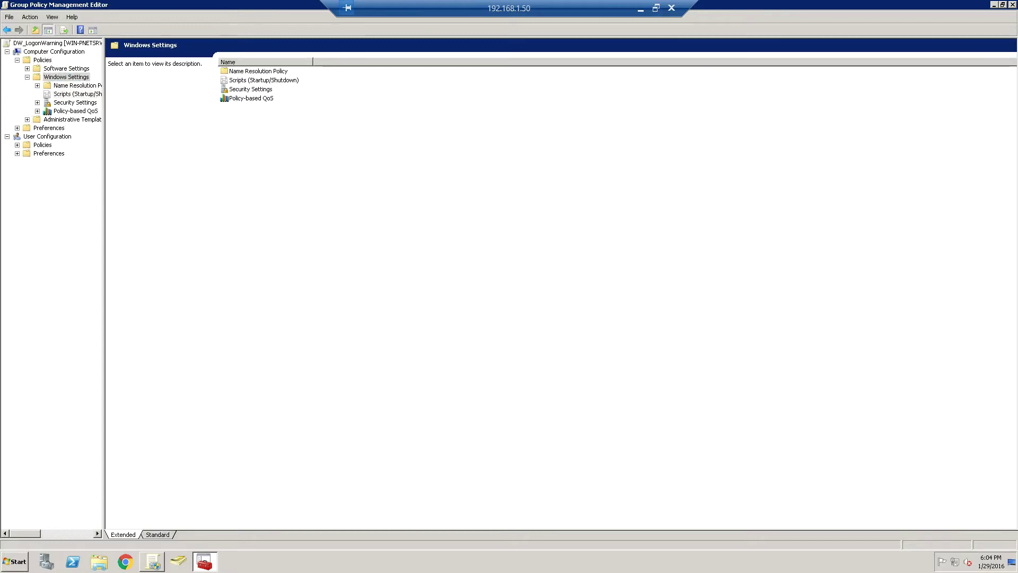
left_click(75, 103)
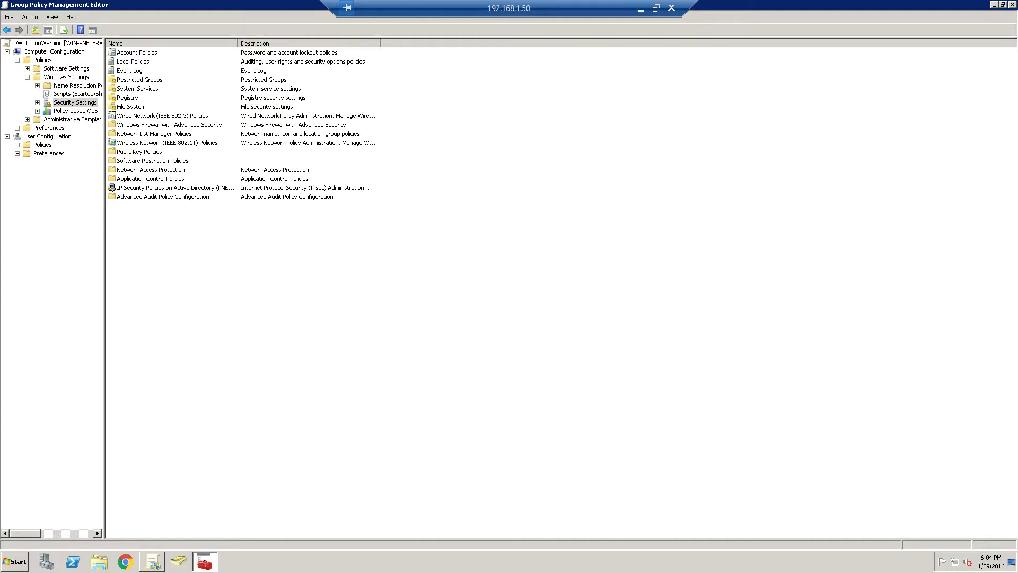
left_click(129, 71)
double_click(132, 61)
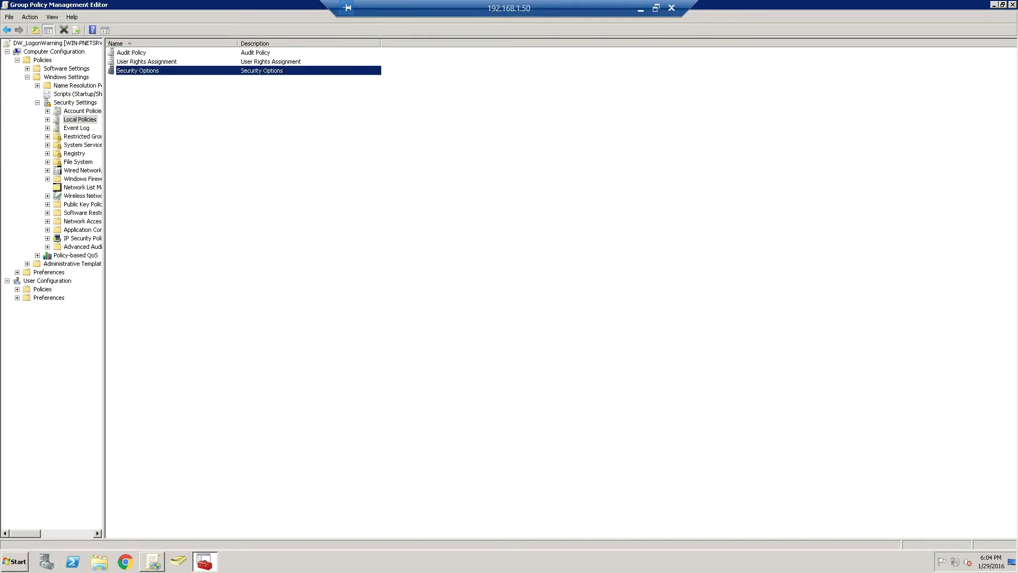
double_click(138, 70)
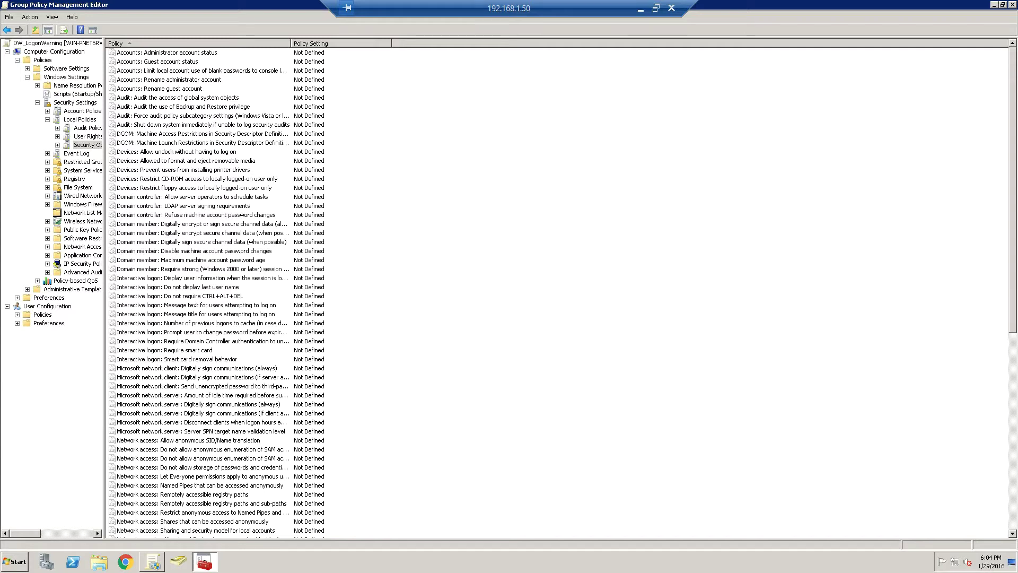
Step: Define the Interactive logon message text policy as "Tutorials message test"
left_click(196, 305)
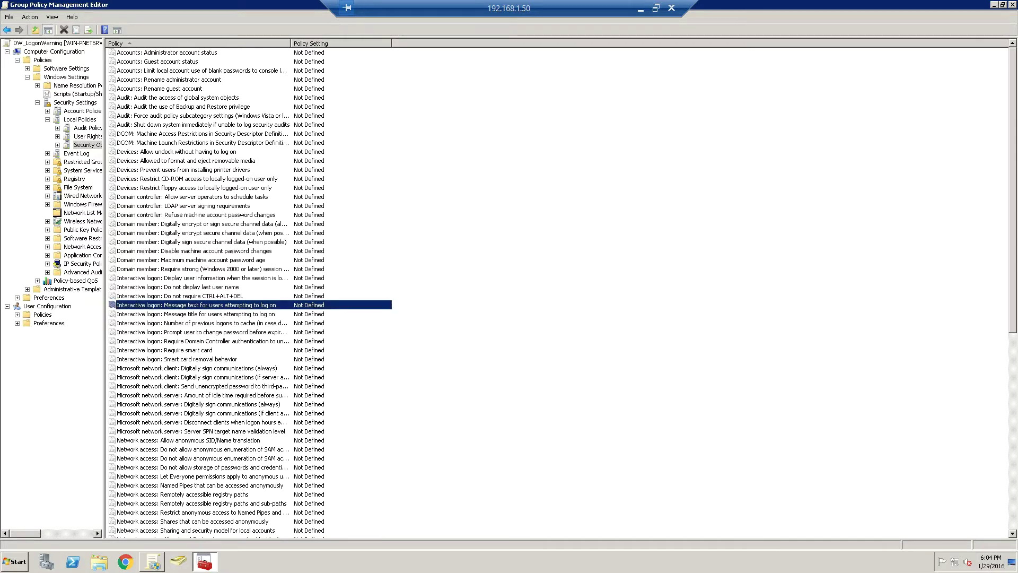
key("Return")
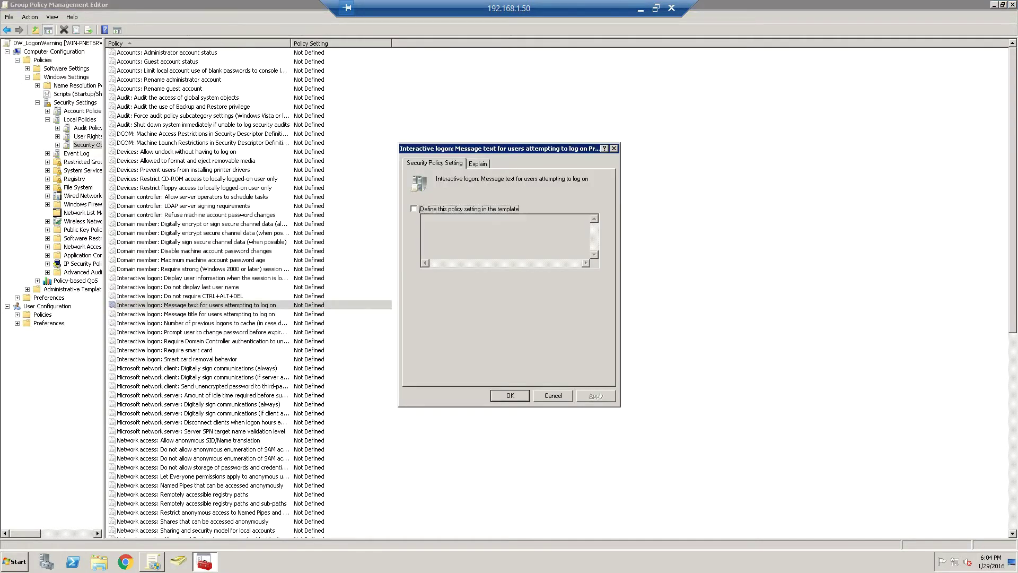
key("space")
key("Tab")
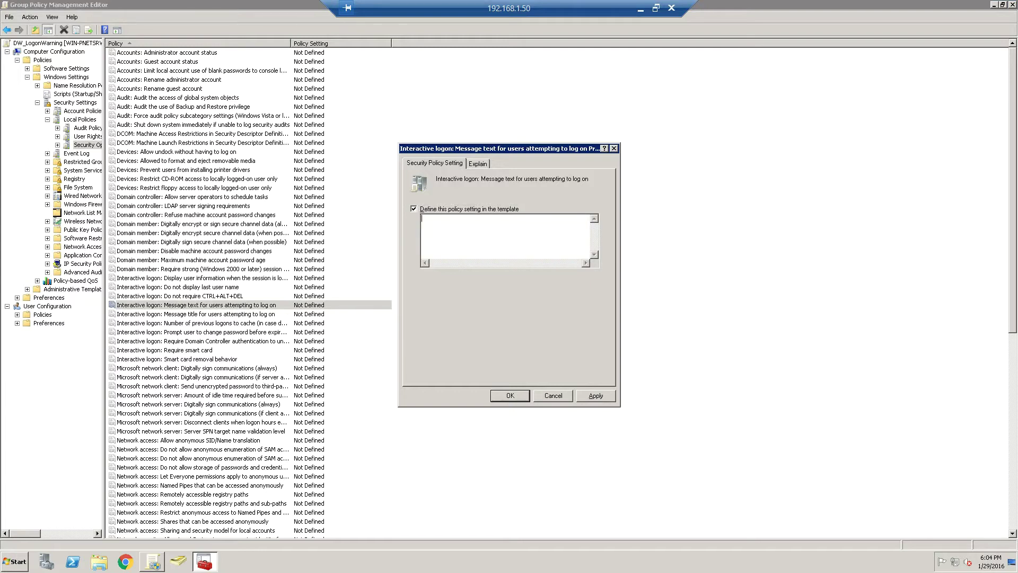
type("Tutorials message tes")
key("Return")
Step: Define the Interactive logon message title policy as "Tutorials Test Logn Message"
key("Down")
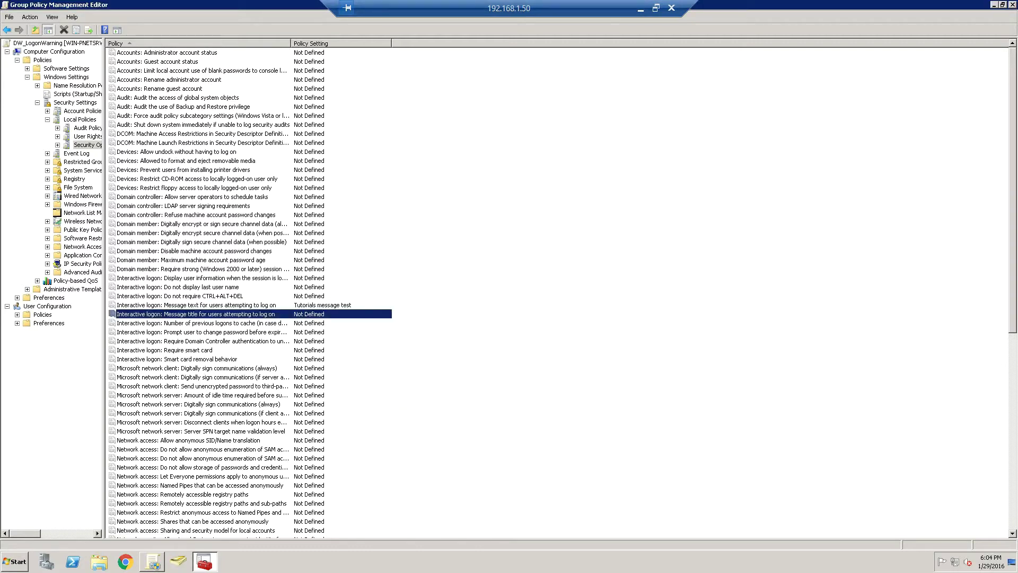
key("Return")
key("space")
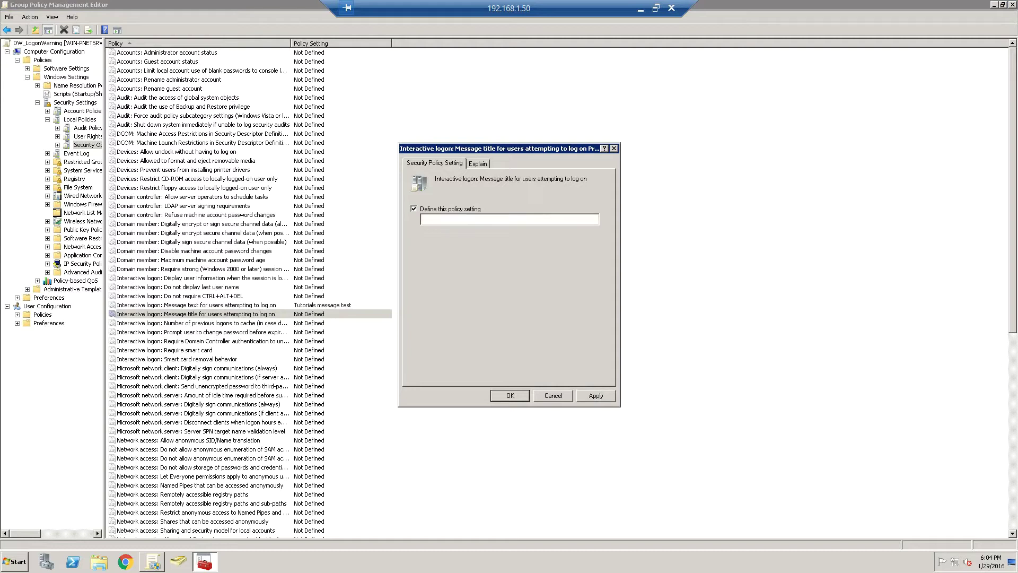
type("Tutorials Test Logn Message")
key("Return")
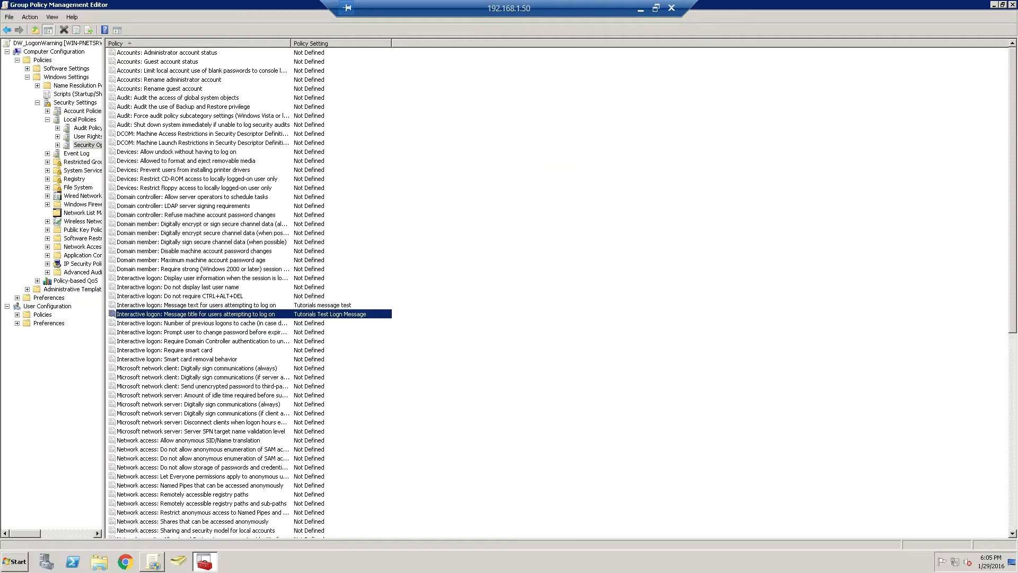
Step: From the local desktop, start the Windows 8.1 Client and Windows 7 Client VMs in VirtualBox
left_click(641, 8)
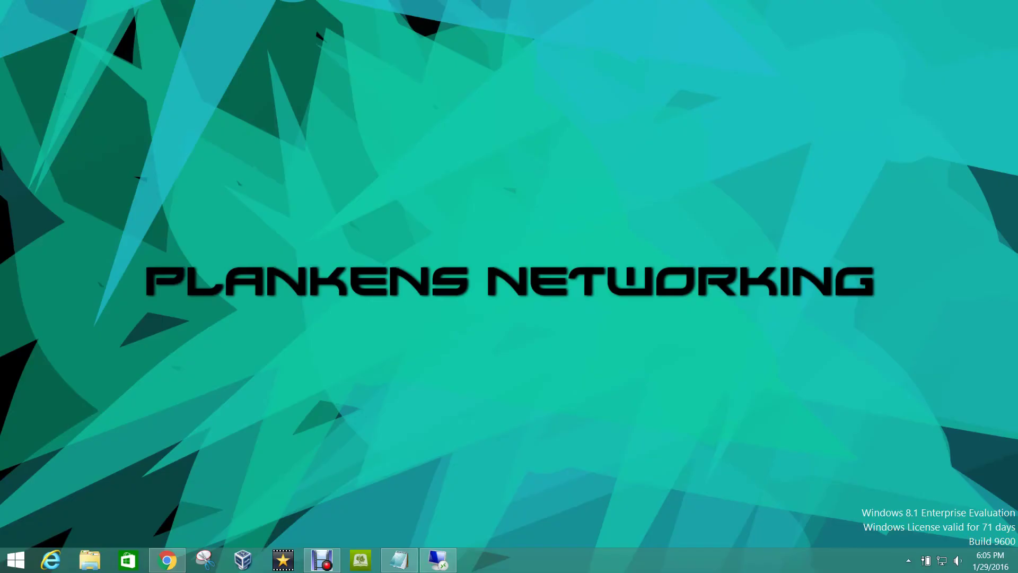
left_click(243, 559)
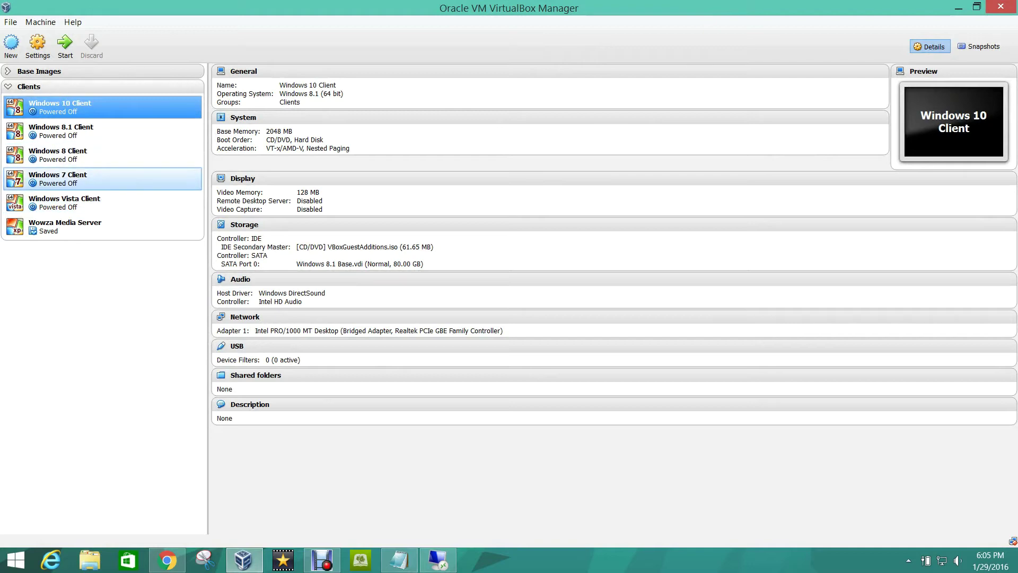
left_click(61, 131)
left_click(65, 45)
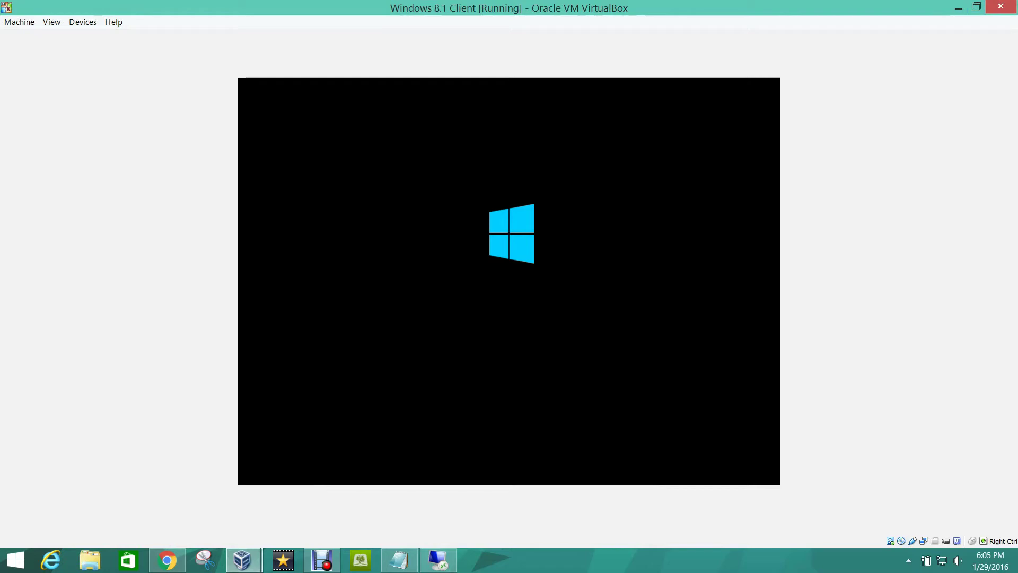
left_click(242, 560)
left_click(171, 489)
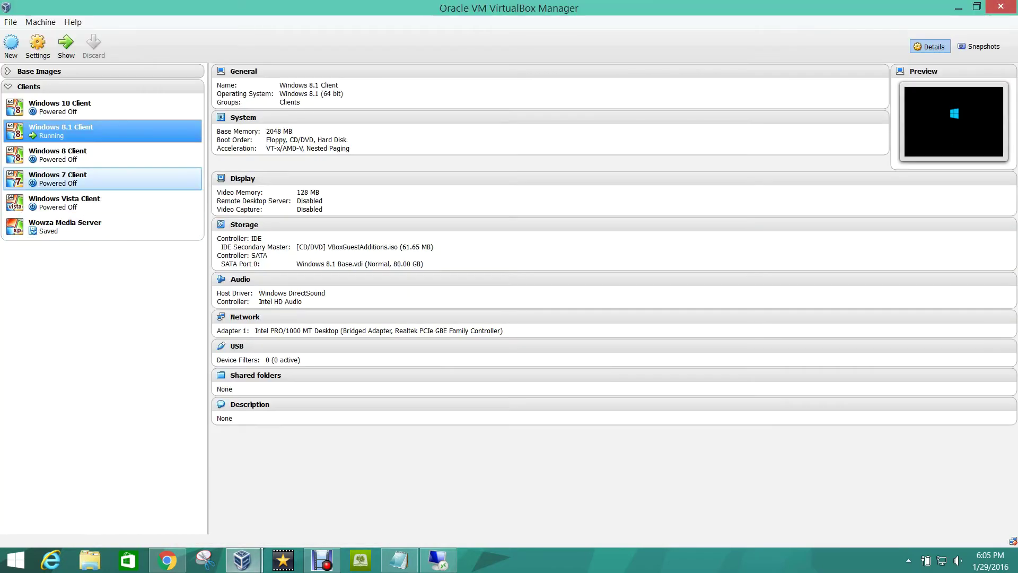
left_click(58, 179)
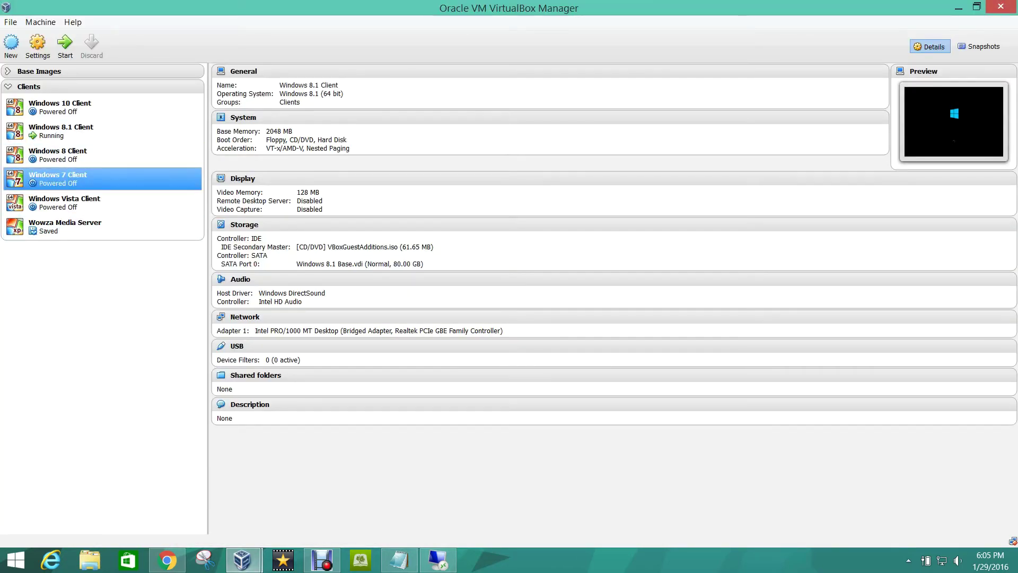
left_click(65, 46)
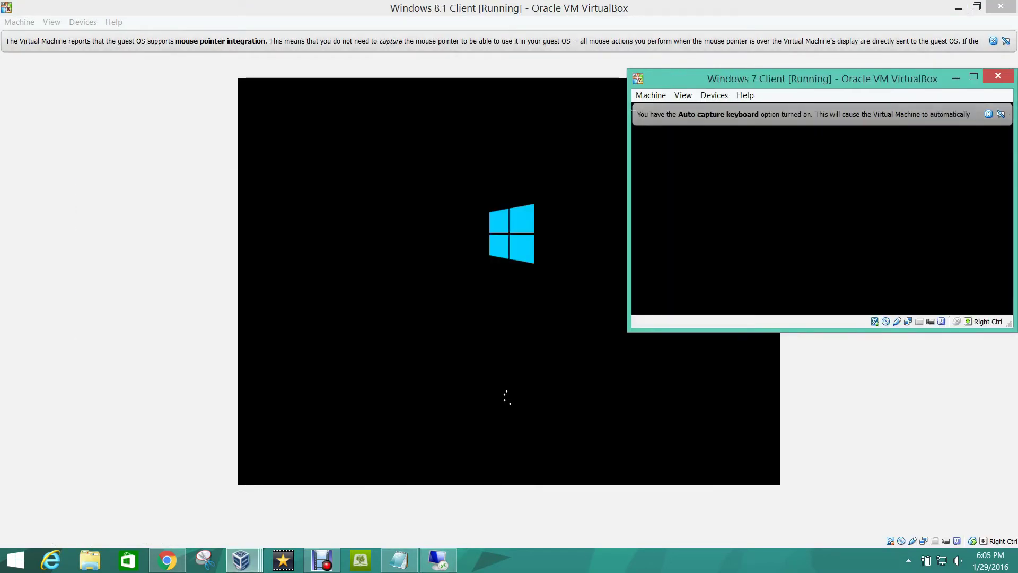
Step: Switch between the VM windows, dismiss the keyboard auto-capture notice, and open the Windows 8.1 Client's View menu
key("alt+Tab")
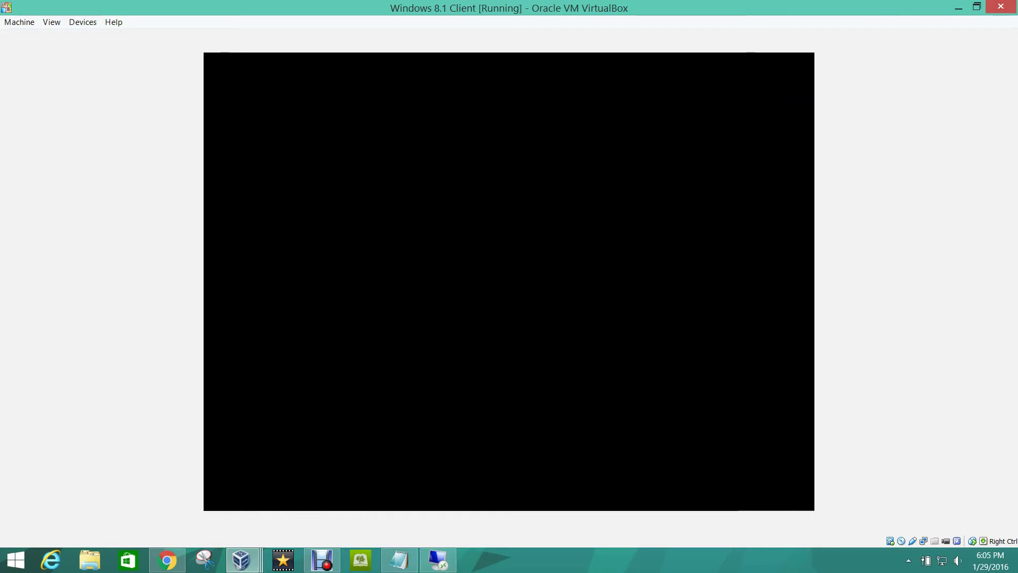
left_click(241, 559)
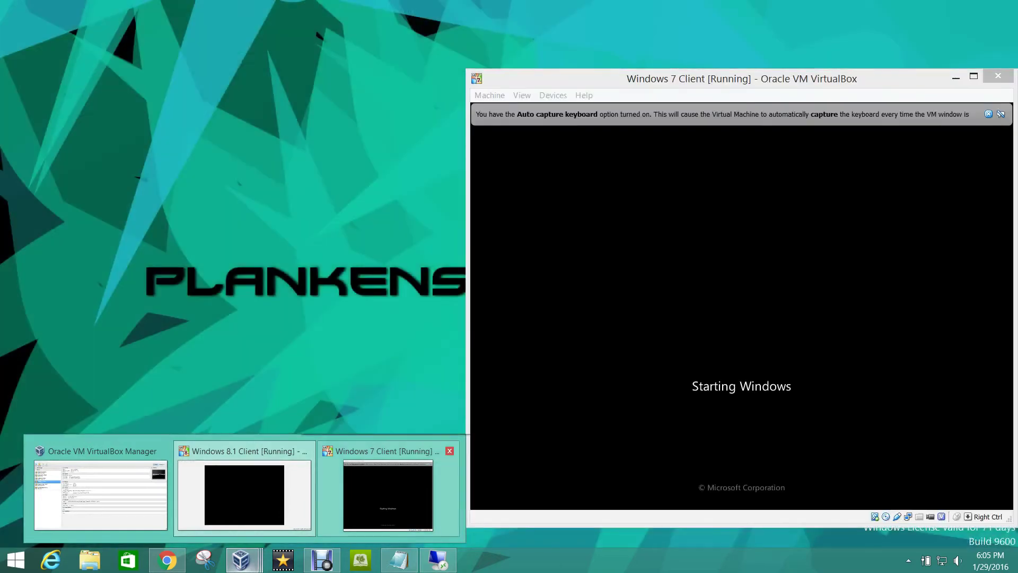
left_click(388, 496)
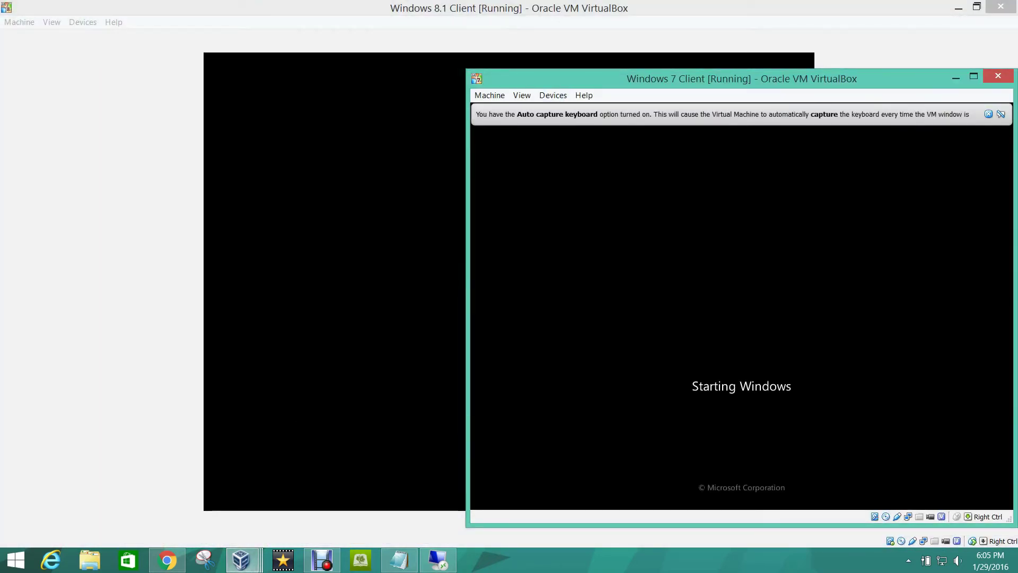
left_click(988, 114)
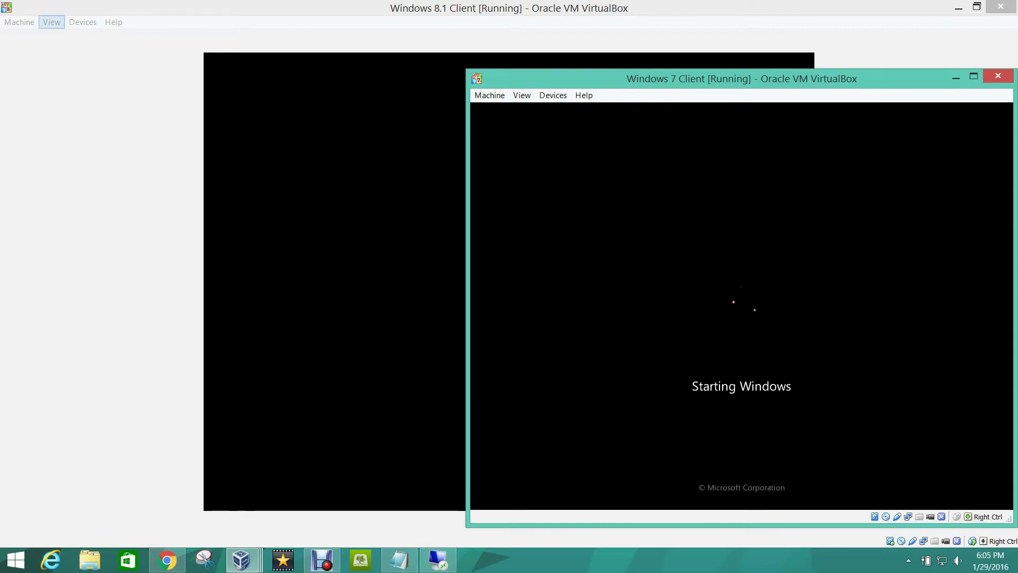
left_click(51, 22)
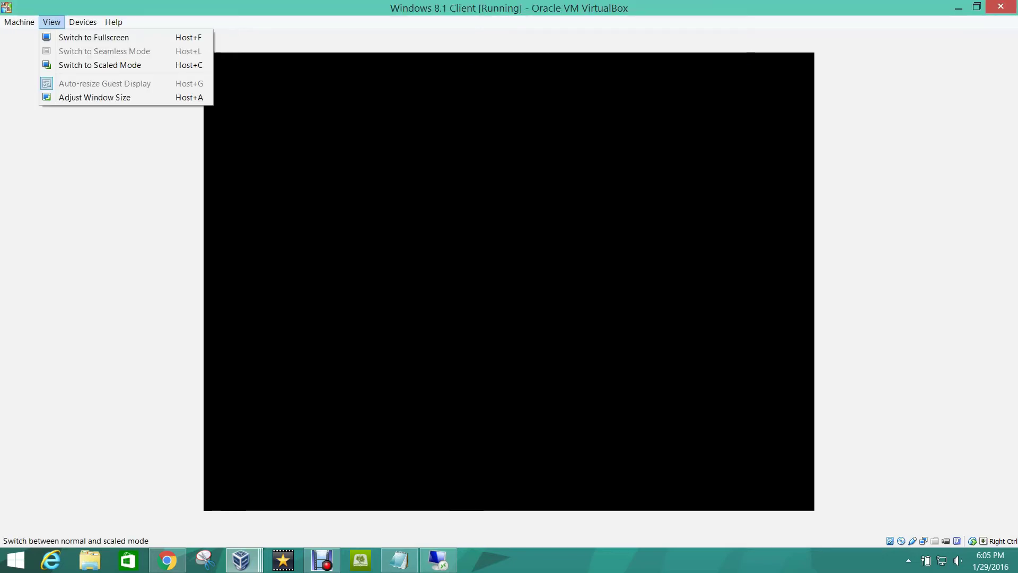
Step: Fit the Windows 8.1 window, place both VM windows side by side, and request closing Windows 7
key("Return")
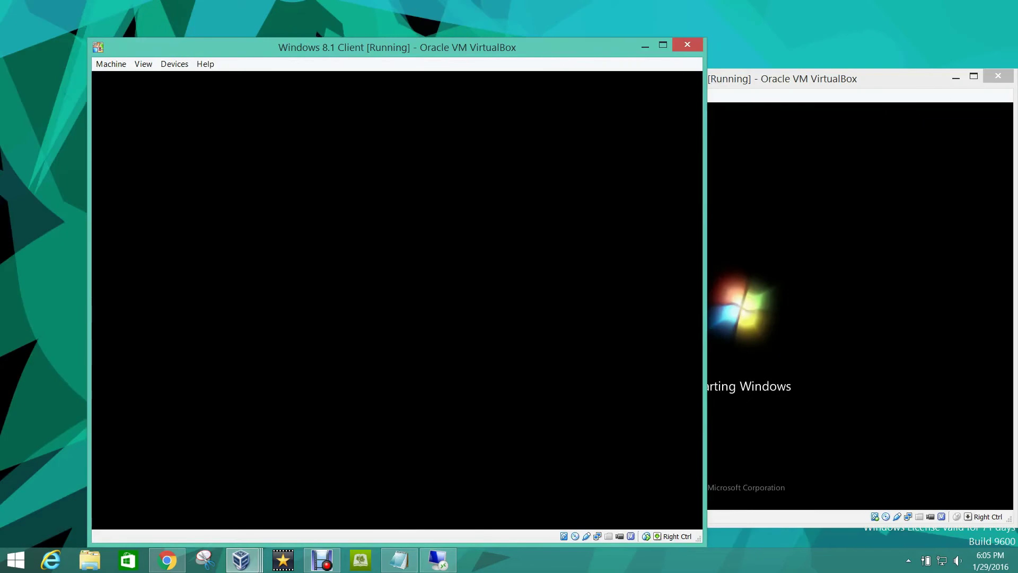
left_click_drag(178, 41, 110, 20)
left_click_drag(689, 78, 636, 35)
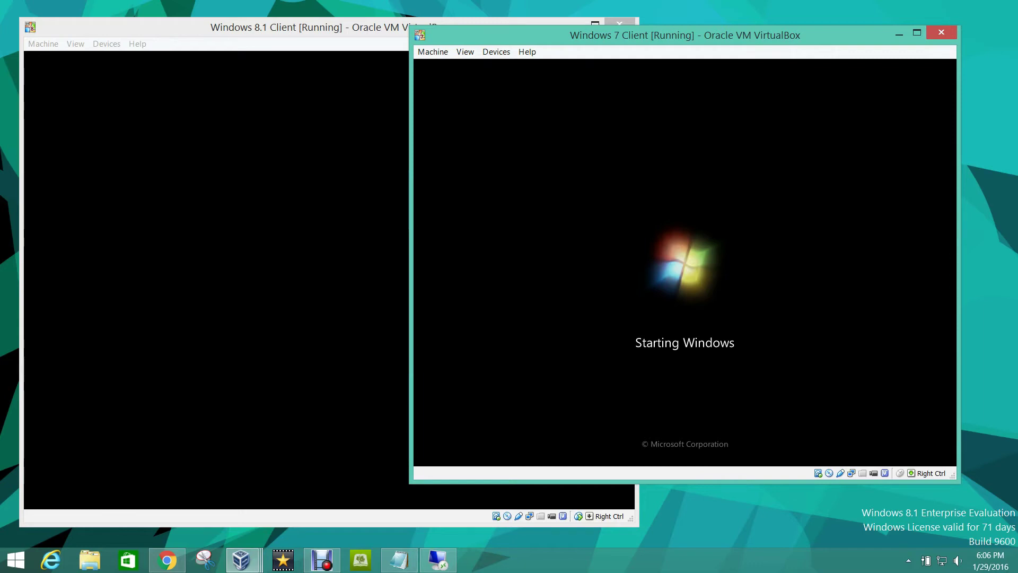
key("ctrl+q")
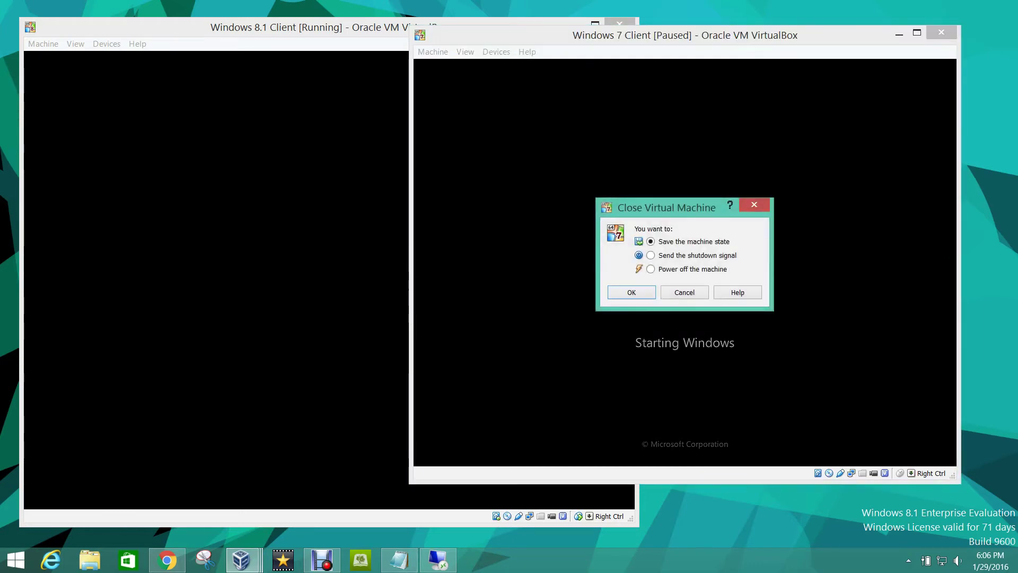
Step: Confirm 'Save the machine state' to close the Windows 7 Client
key("Return")
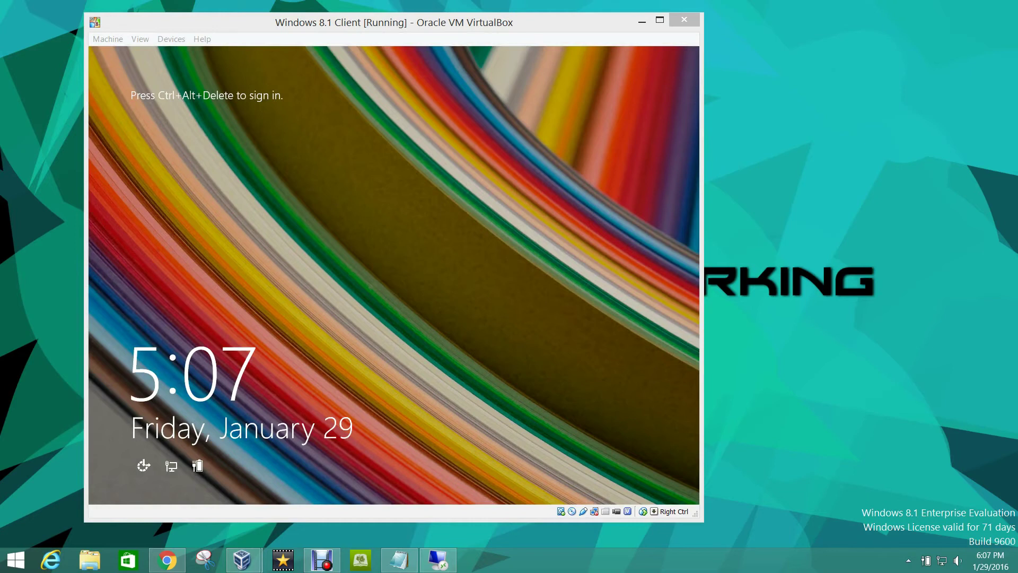
Step: Send Ctrl+Alt+Del to the Windows 8.1 Client and acknowledge the Tutorials Test Logn Message
key("alt+Tab")
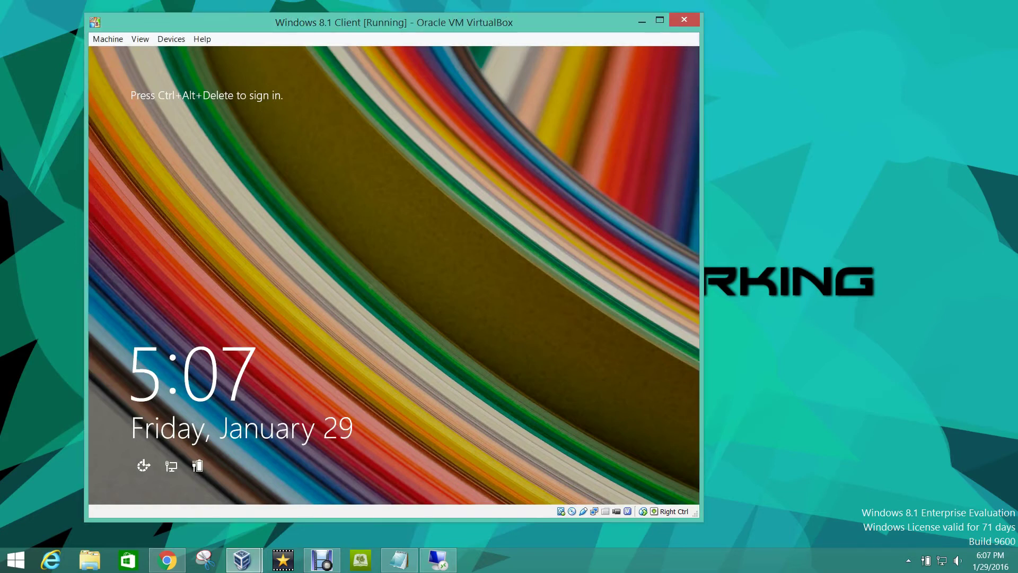
key("ctrl+alt+Delete")
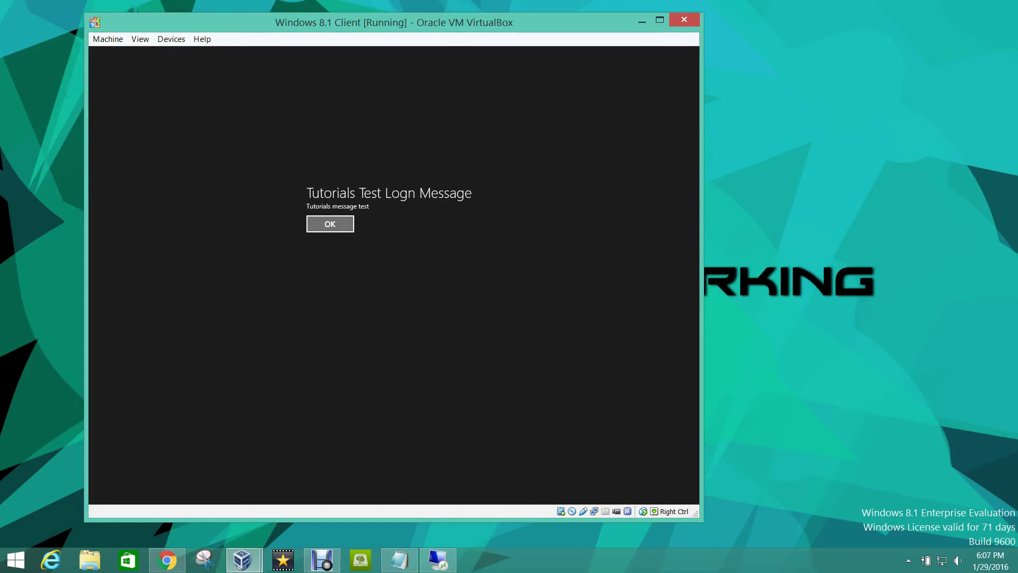
key("Return")
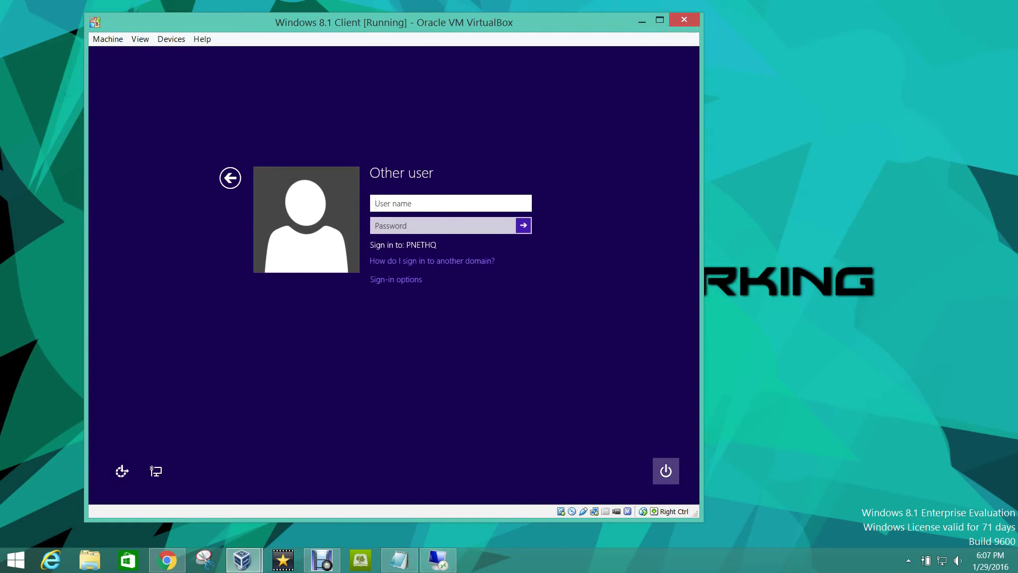
Step: Shut down the Windows 8.1 Client from the sign-in power menu and return to the VirtualBox Manager
left_click(666, 471)
left_click(662, 422)
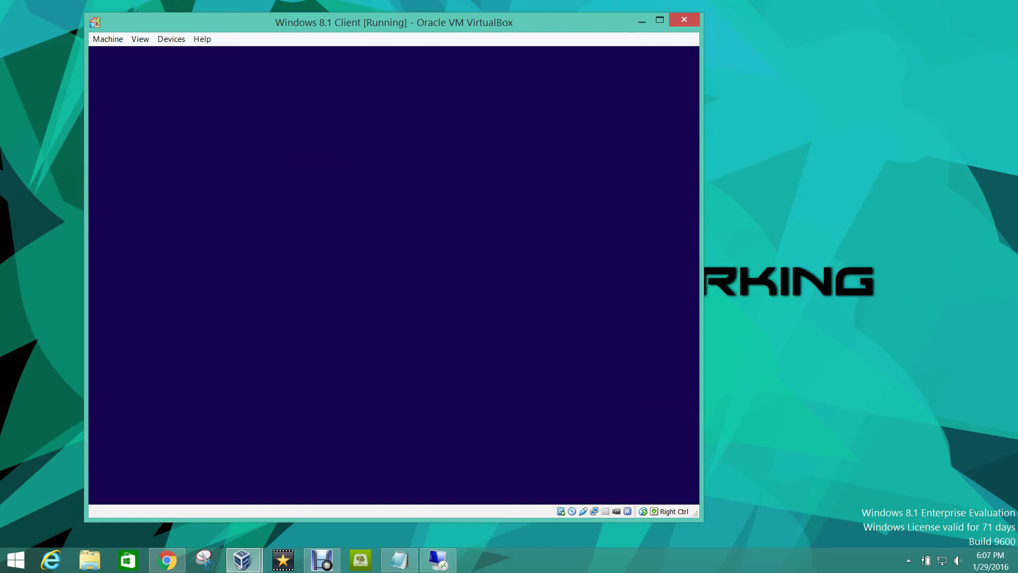
mouse_move(242, 559)
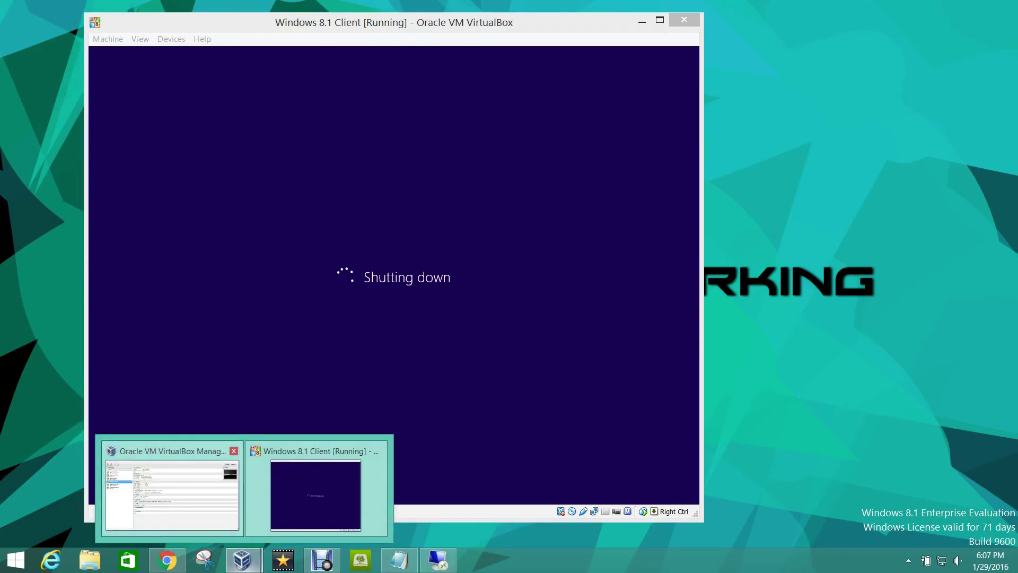
left_click(170, 491)
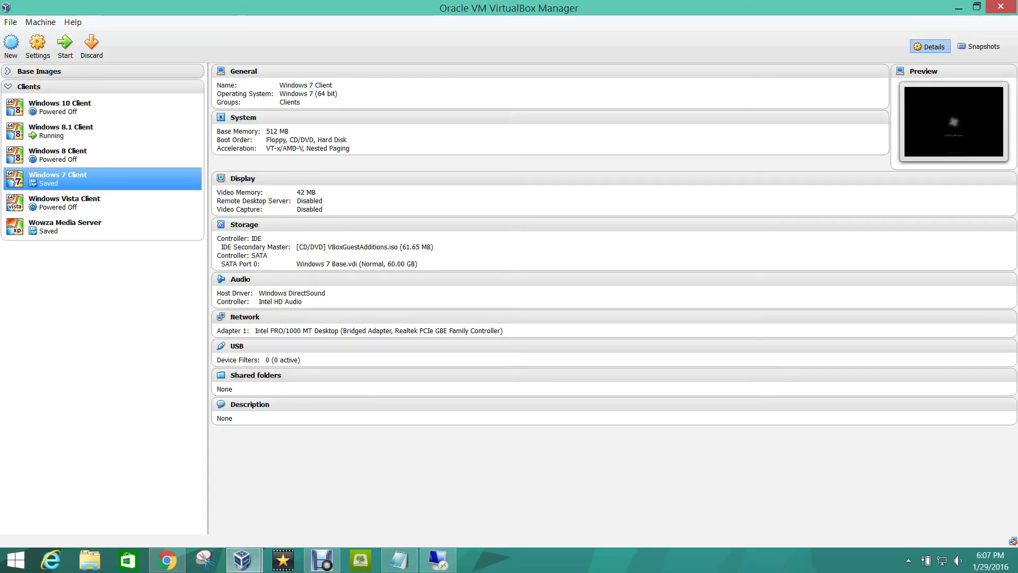
Step: Start the Windows 7 Client and apply View > Adjust Window Size to its window
left_click(65, 45)
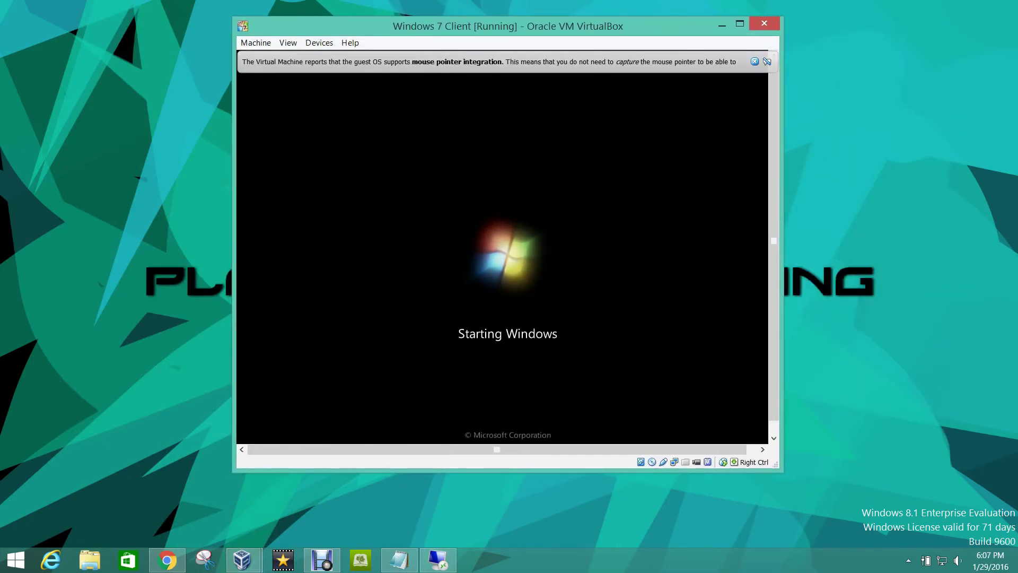
left_click(319, 43)
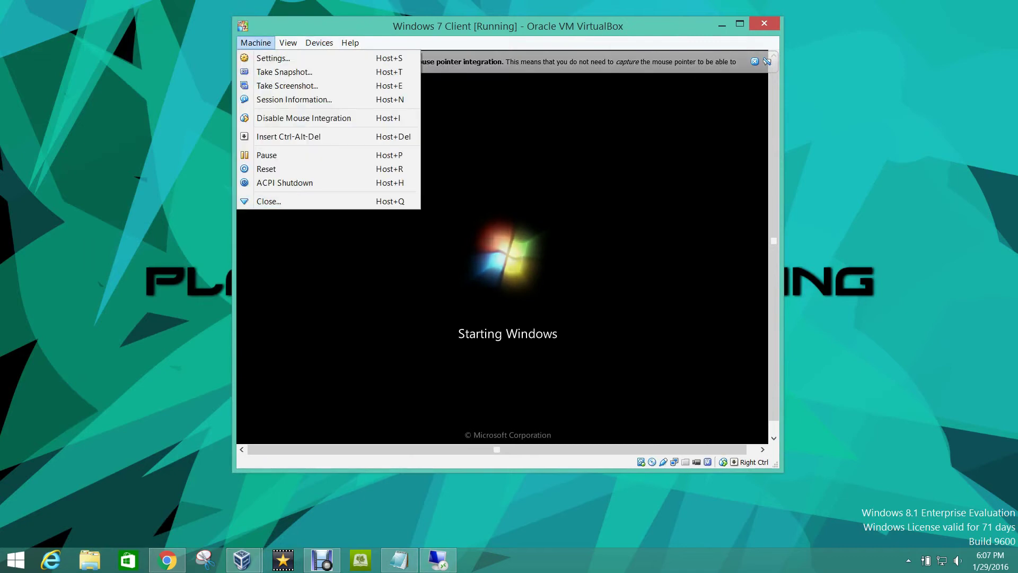
mouse_move(288, 42)
key("Return")
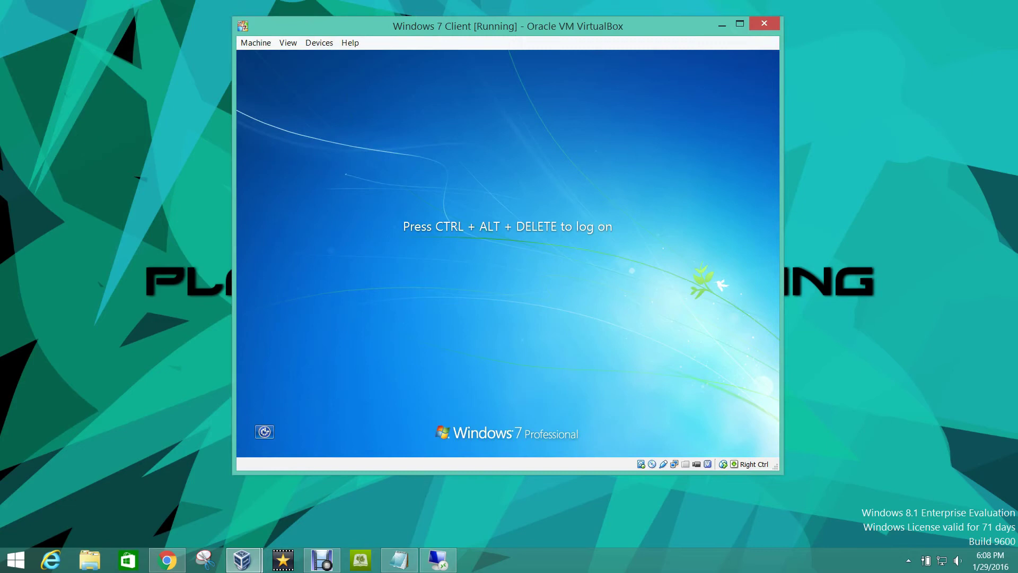
Step: Send Ctrl+Alt+Del and sign in to Windows 7 with the domain user's name and password
key("ctrl+alt+Delete")
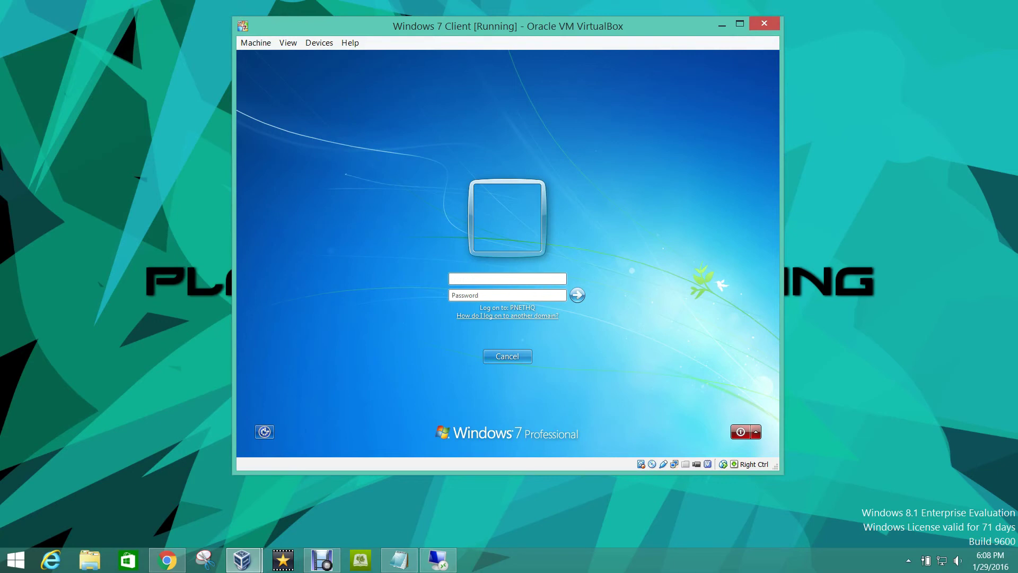
key("Tab")
type("•••••••••••")
key("Return")
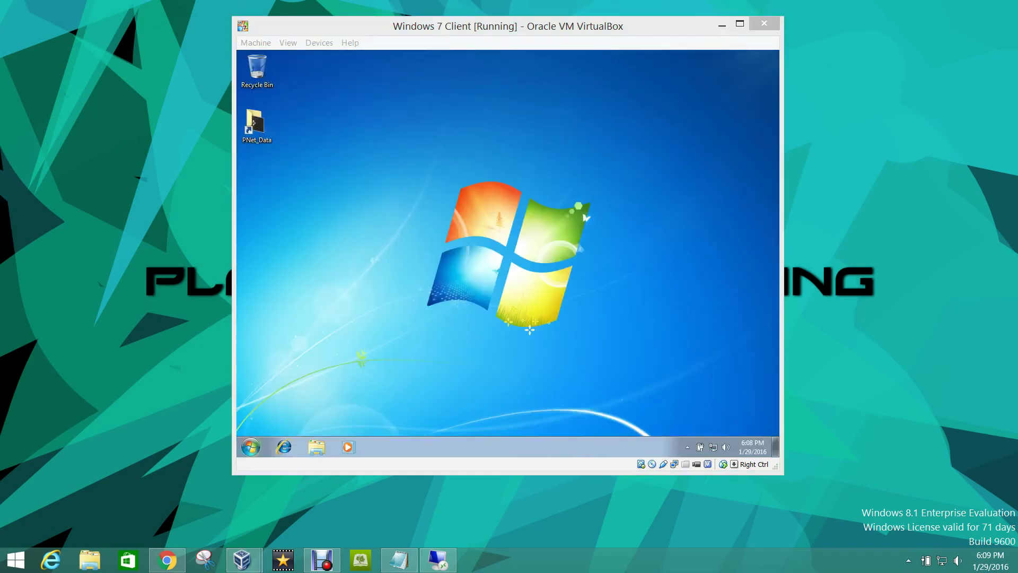
Step: Run 'gpupdate /force' in a command prompt on the Windows 7 Client
left_click(256, 126)
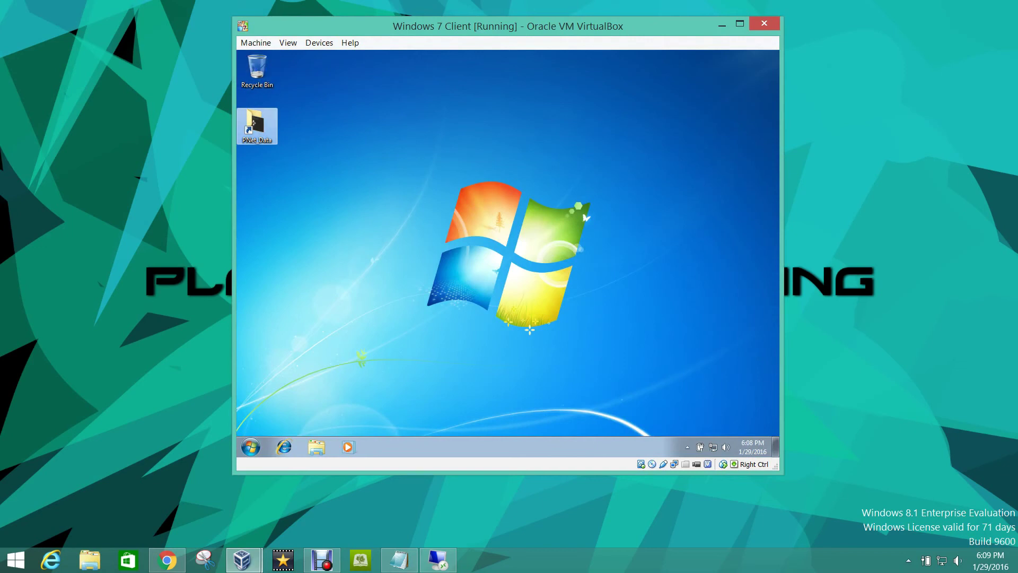
left_click(250, 447)
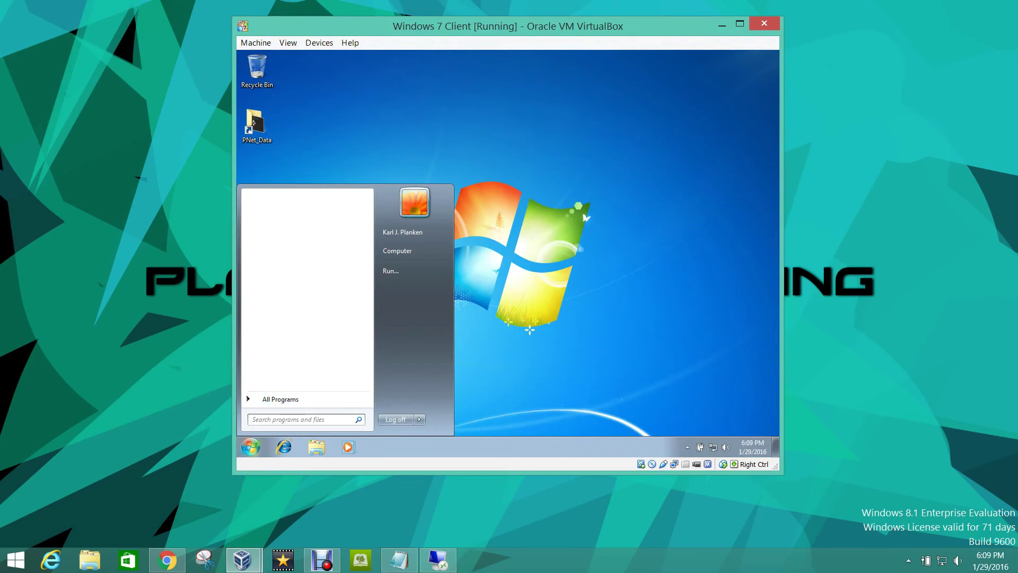
key("Escape")
key("super+r")
type("cmd")
key("Return")
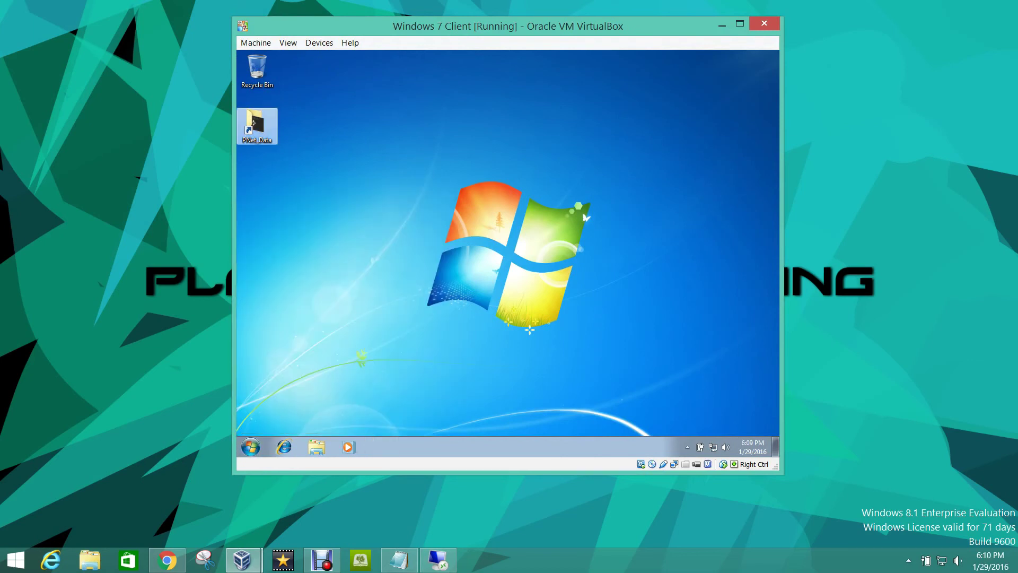
type("ipconfig")
key("BackSpace")
key("BackSpace")
key("BackSpace")
key("BackSpace")
key("BackSpace")
key("BackSpace")
key("BackSpace")
key("BackSpace")
type("gpupdate /force")
key("Return")
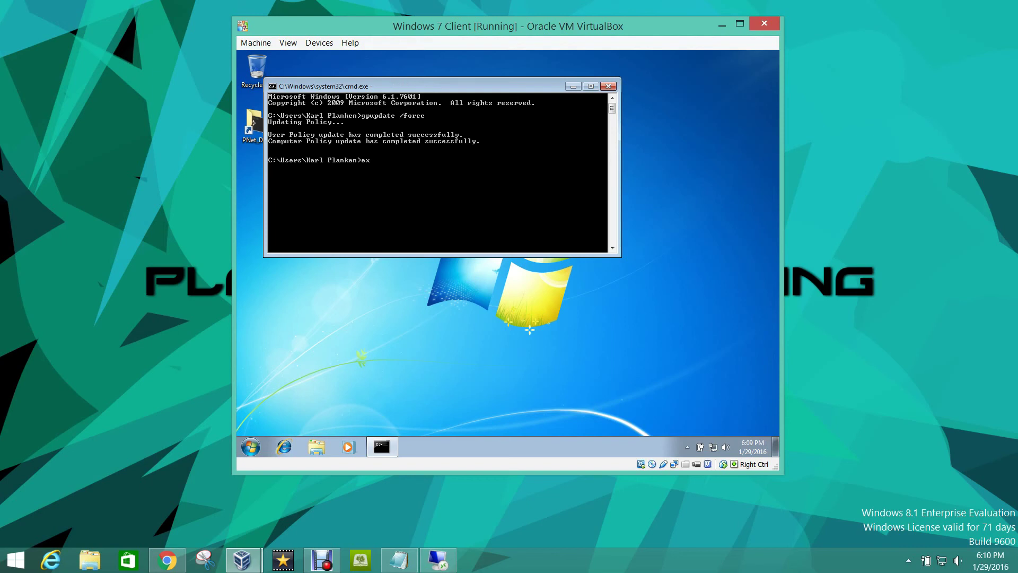
Step: Exit the command prompt and log off from the Windows 7 Client
type("it")
key("Return")
key("super")
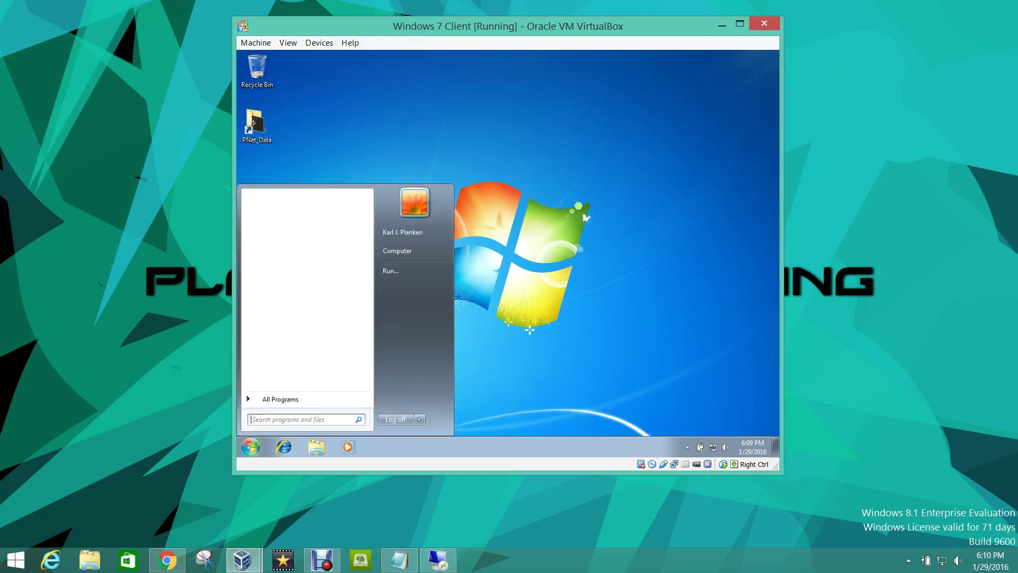
key("super")
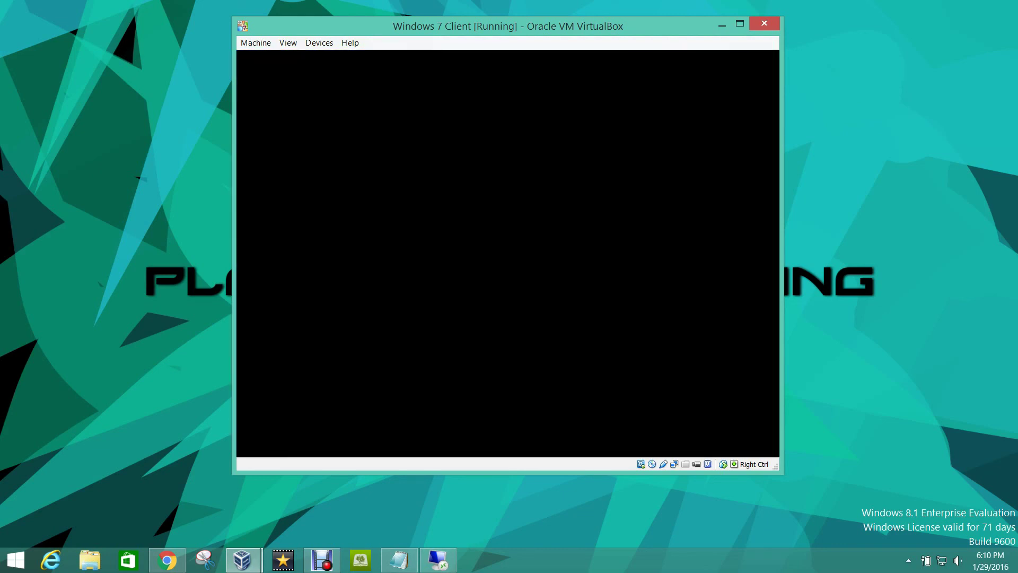
Step: Send Ctrl+Alt+Del and dismiss the Tutorials Test Logn Message with OK
key("ctrl+alt+Delete")
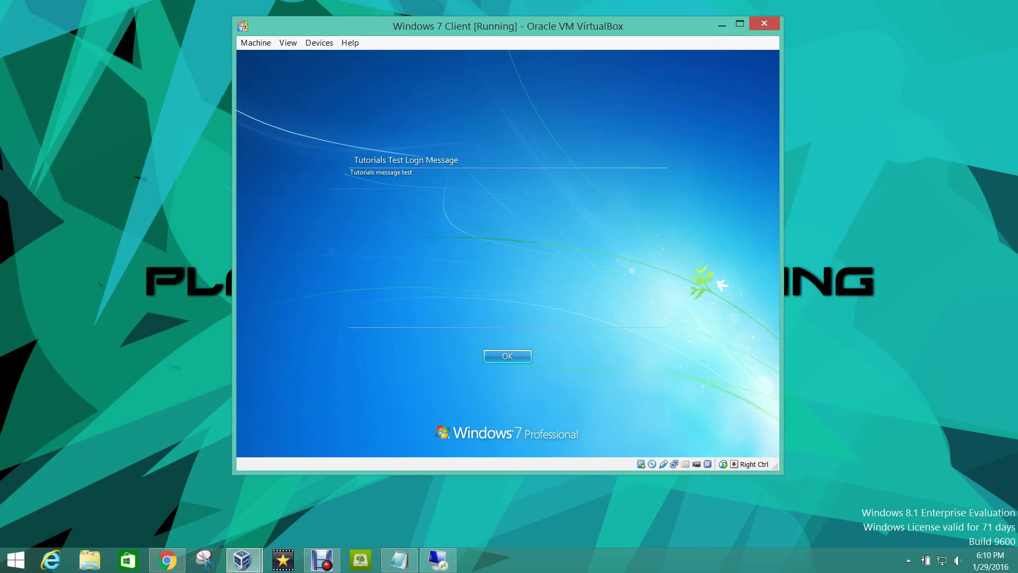
key("Return")
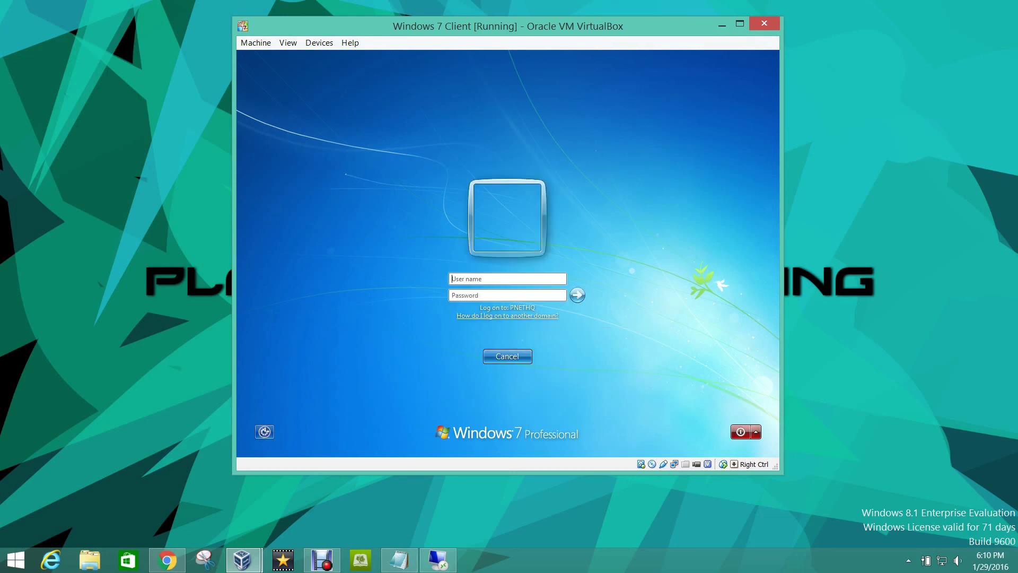